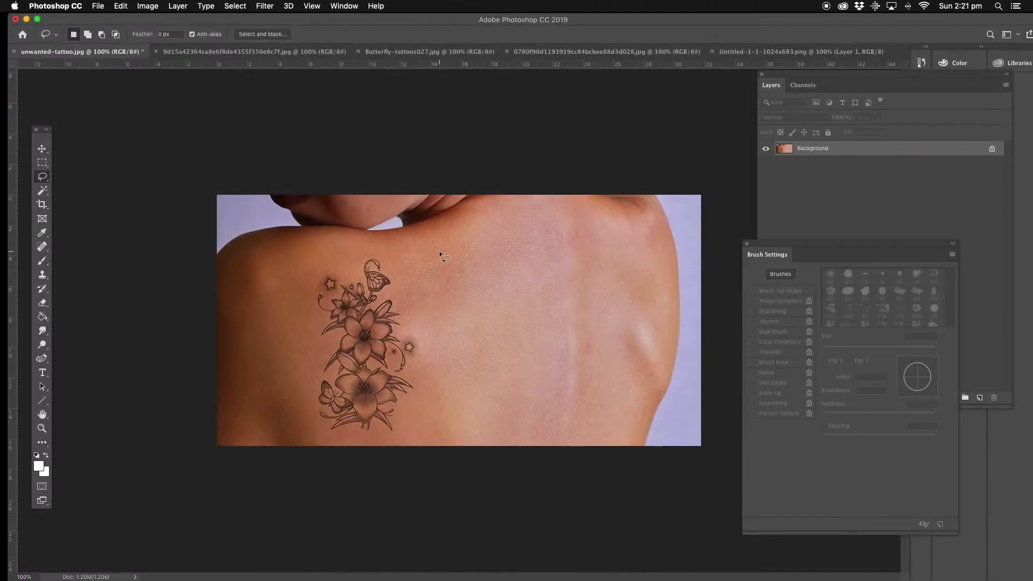
Zoom to 200% and lasso a loose outline around the whole floral and butterfly tattoo.
click(42, 428)
click(346, 364)
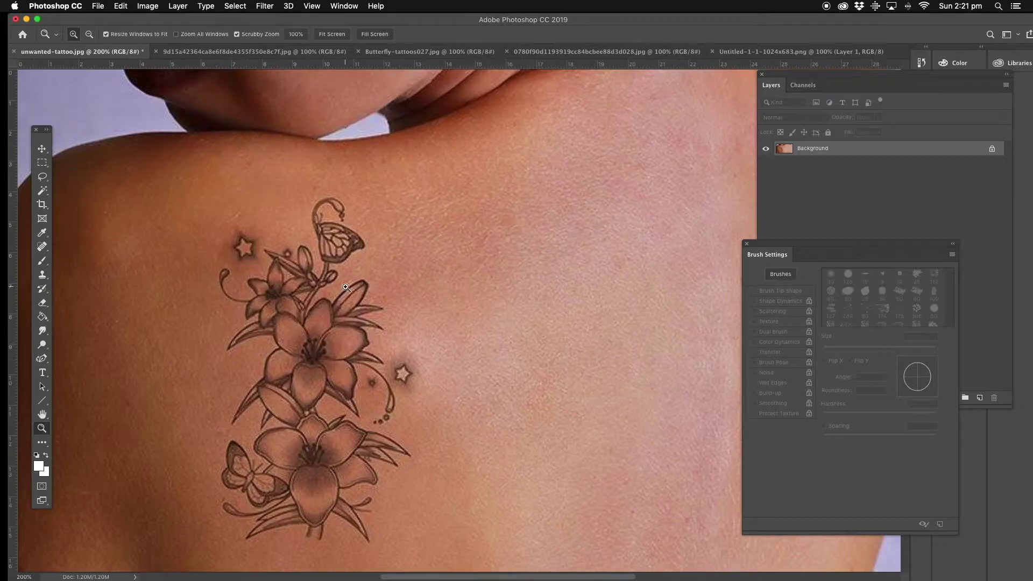
scroll(323, 258, down, 2)
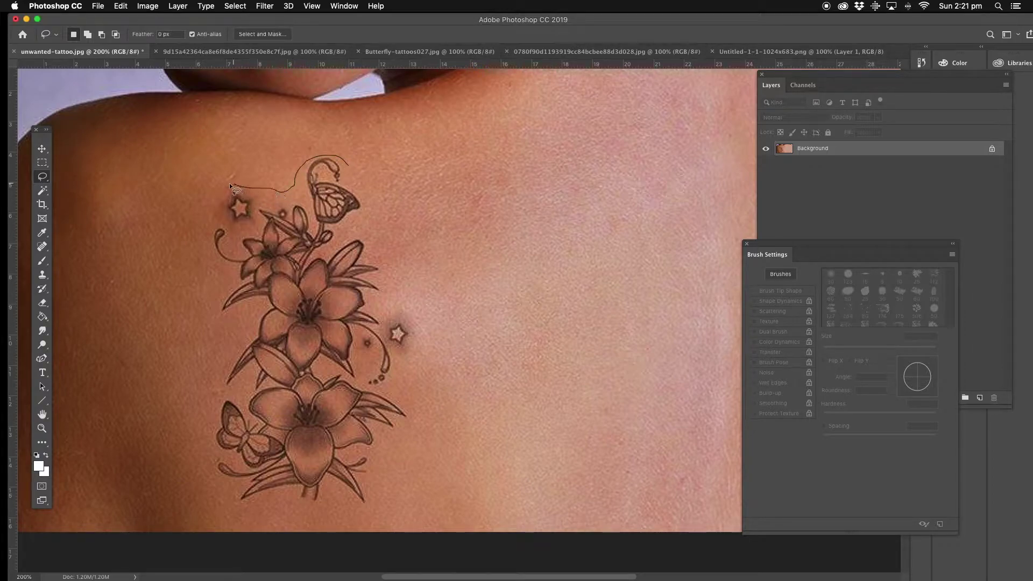
drag(231, 327, 229, 328)
mouse_move(233, 187)
mouse_down()
mouse_move(210, 201)
mouse_move(204, 226)
mouse_move(228, 324)
mouse_up()
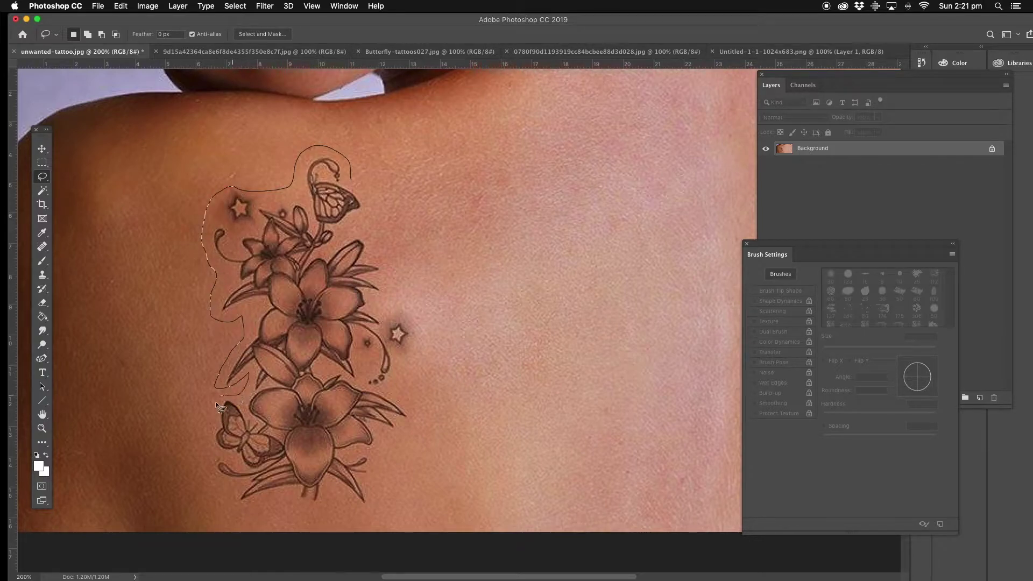
mouse_move(221, 495)
mouse_down()
mouse_move(238, 508)
mouse_move(292, 501)
mouse_move(349, 511)
mouse_move(369, 482)
mouse_up()
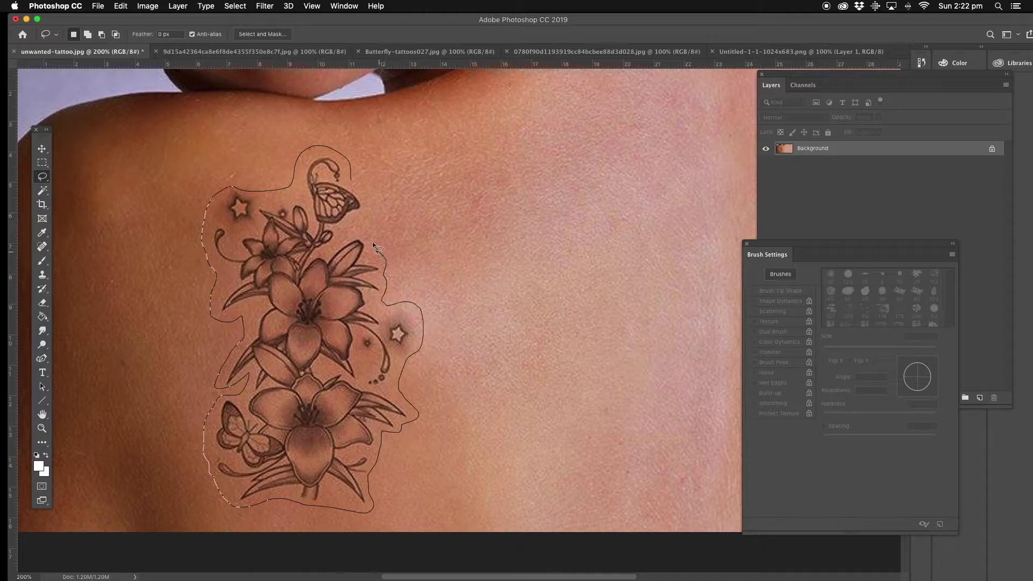
drag(357, 185, 358, 169)
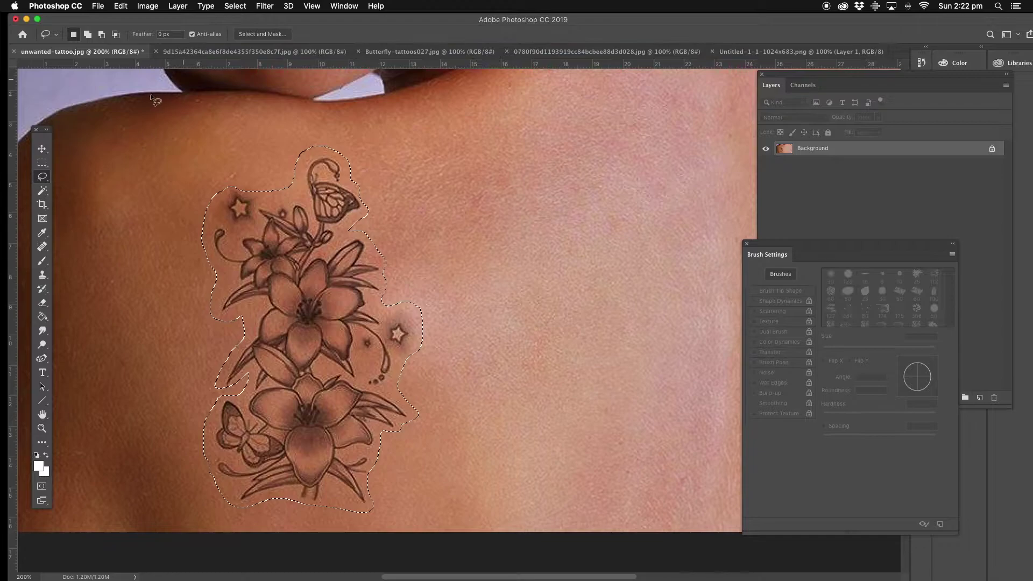
Fill the tattoo selection with Content-Aware via Edit > Fill, then deselect with Cmd+D.
click(121, 7)
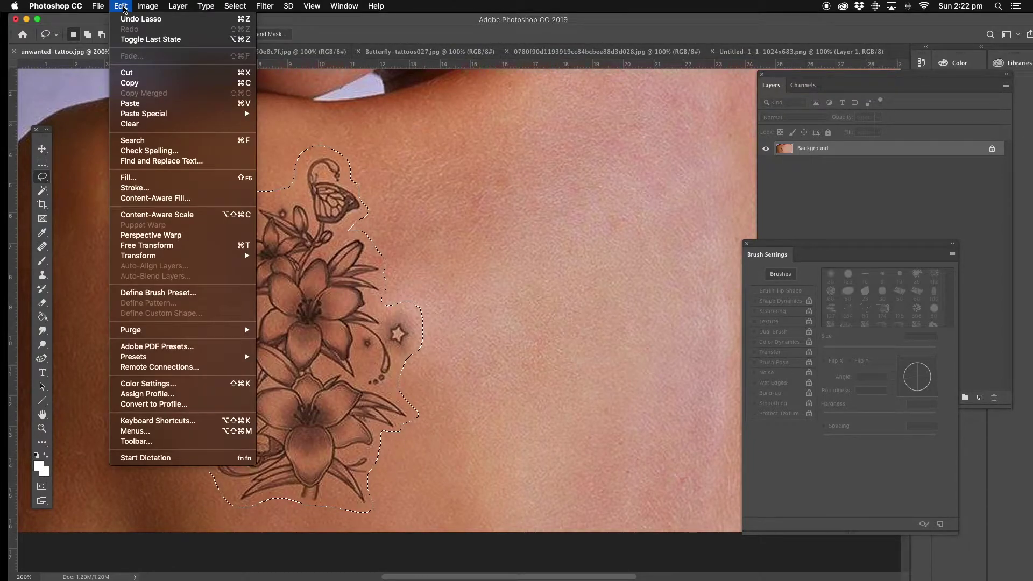
click(122, 6)
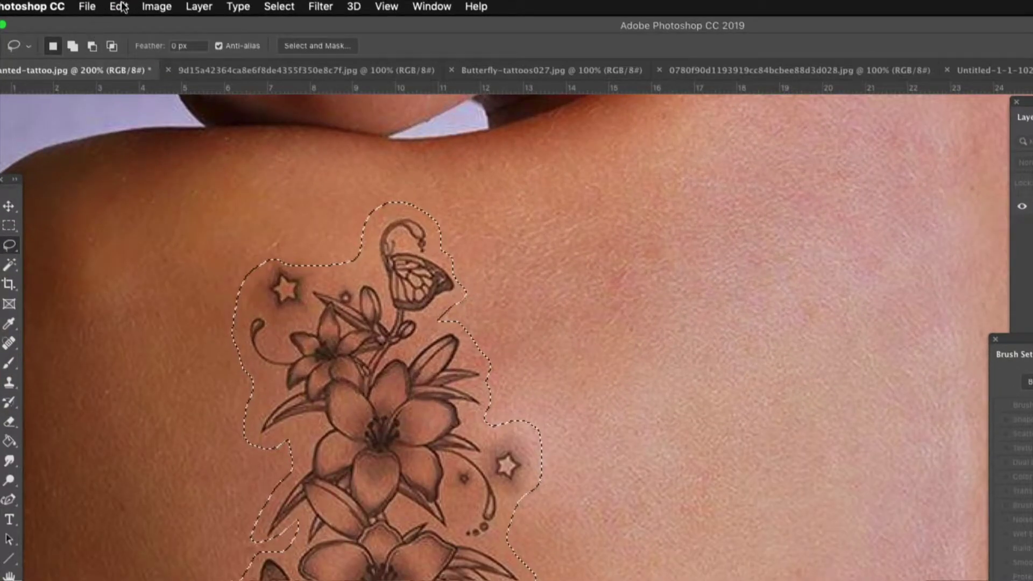
click(121, 6)
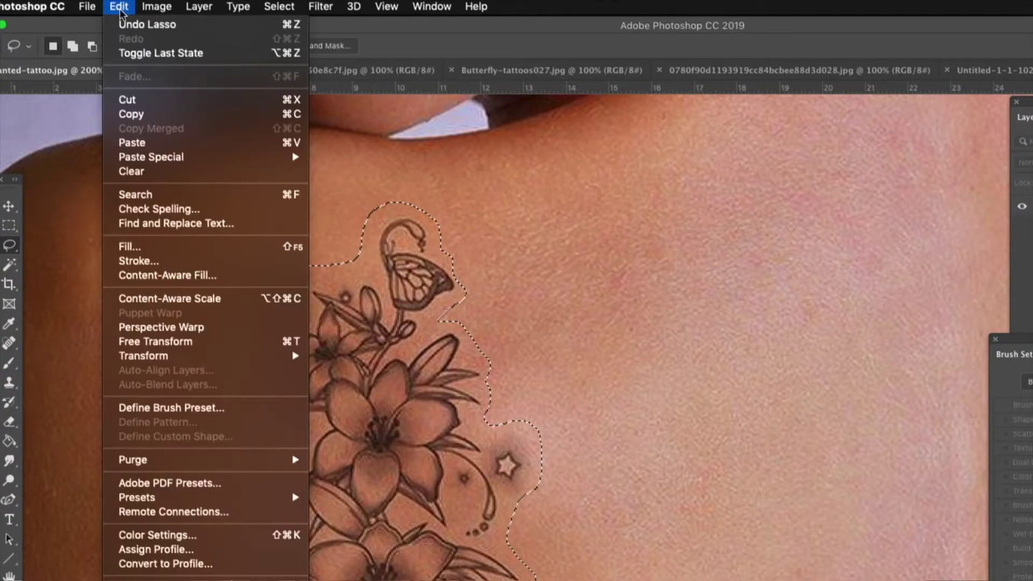
click(156, 246)
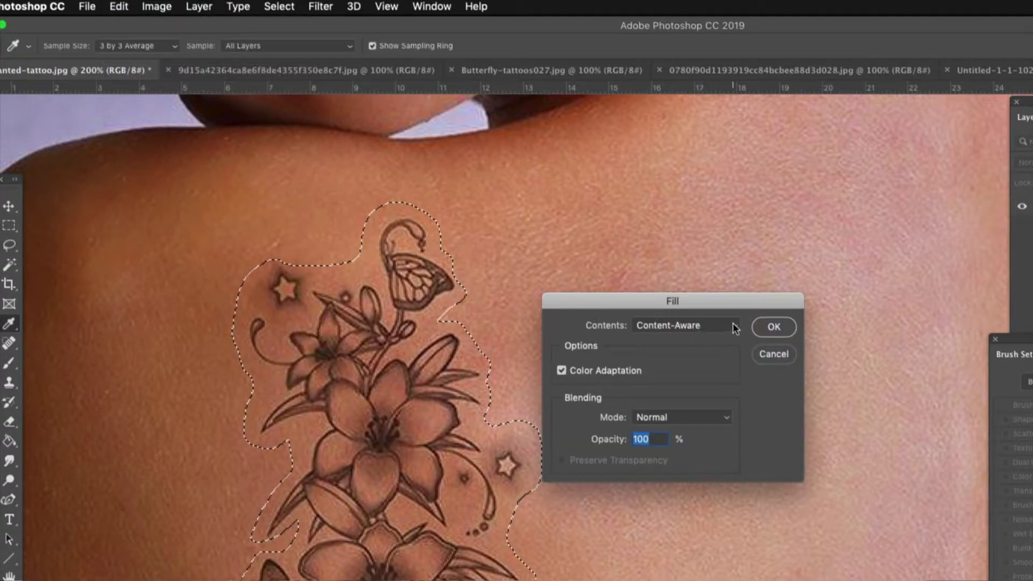
click(734, 326)
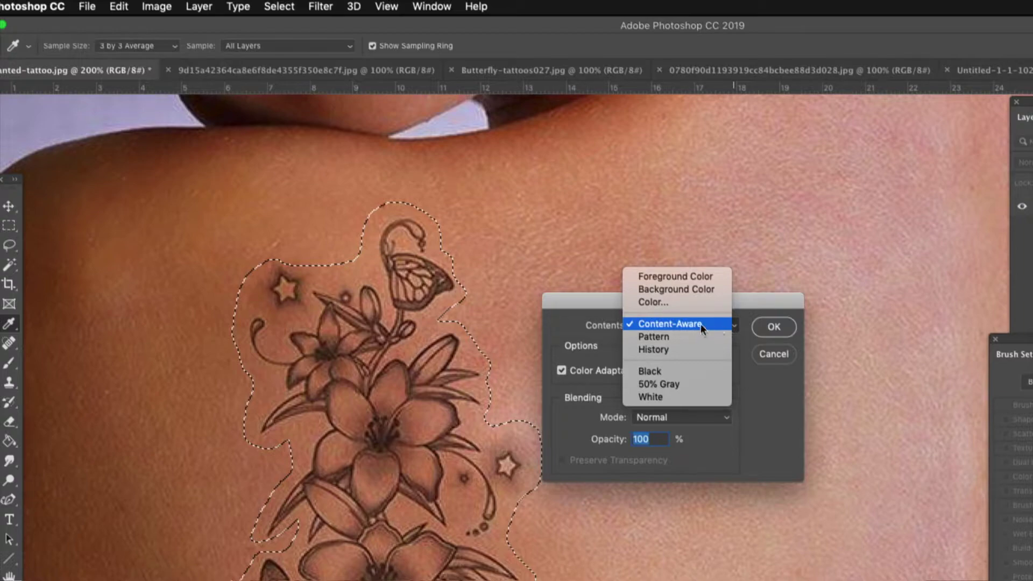
click(670, 323)
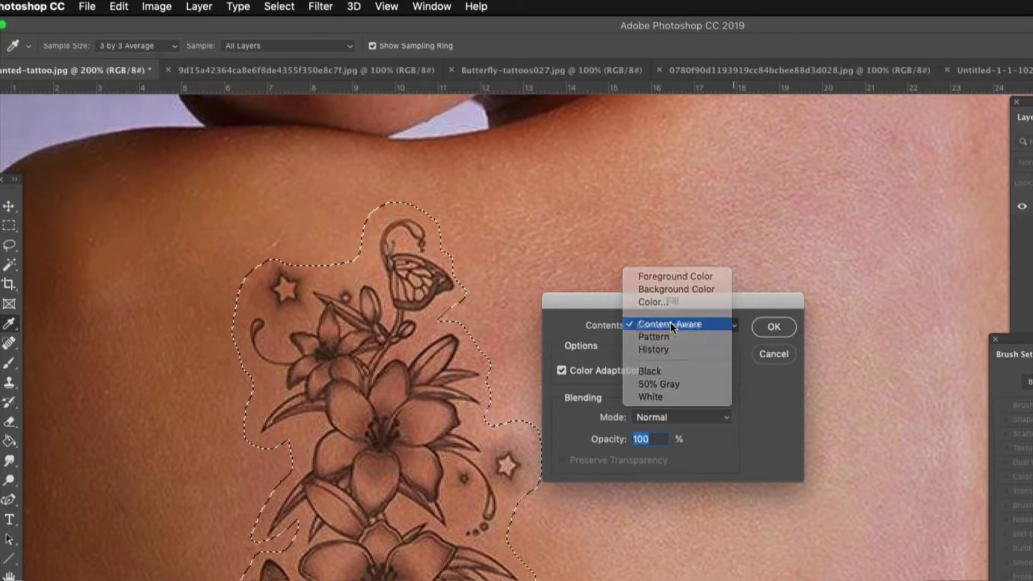
click(773, 327)
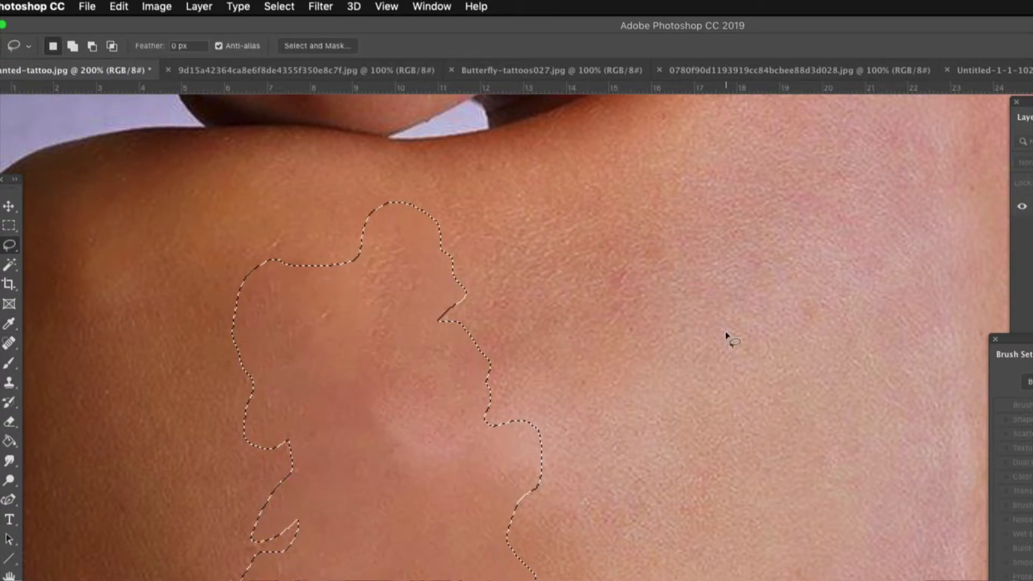
key(super+d)
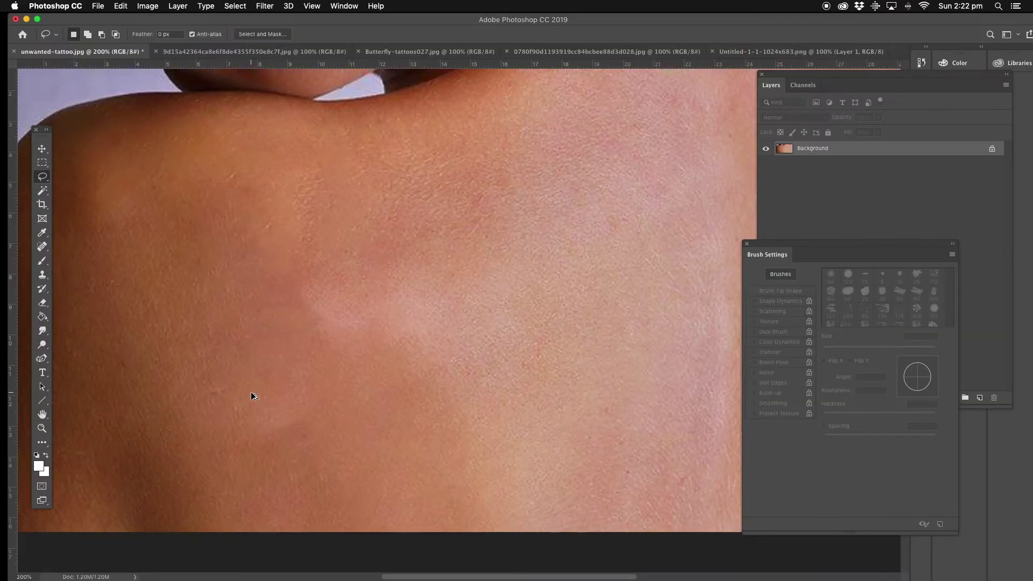
Select the Spot Healing Brush Tool in Content-Aware mode.
click(41, 248)
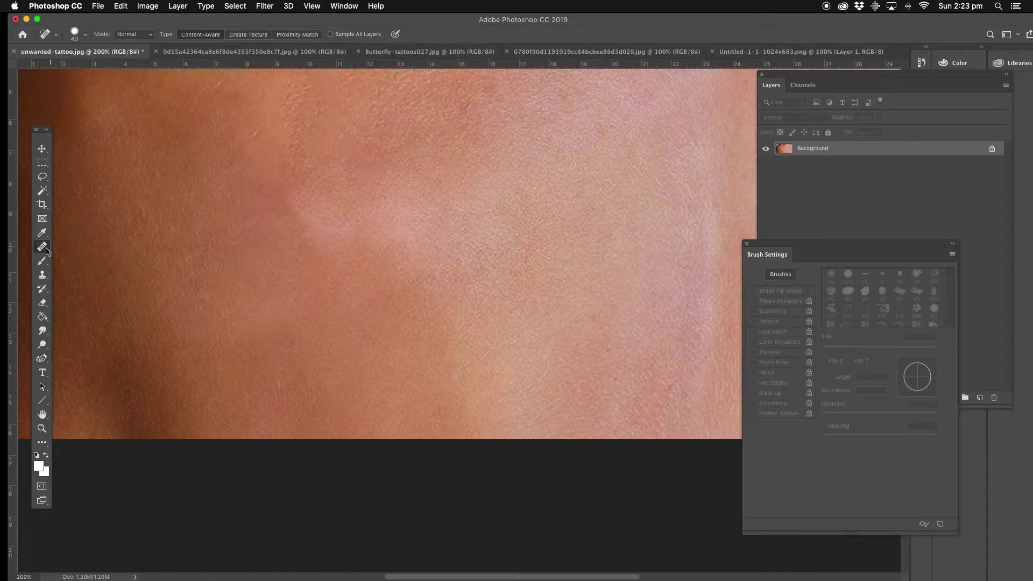
Switch to the Patch Tool and patch the pale leftover area with sampled skin.
right_click(43, 250)
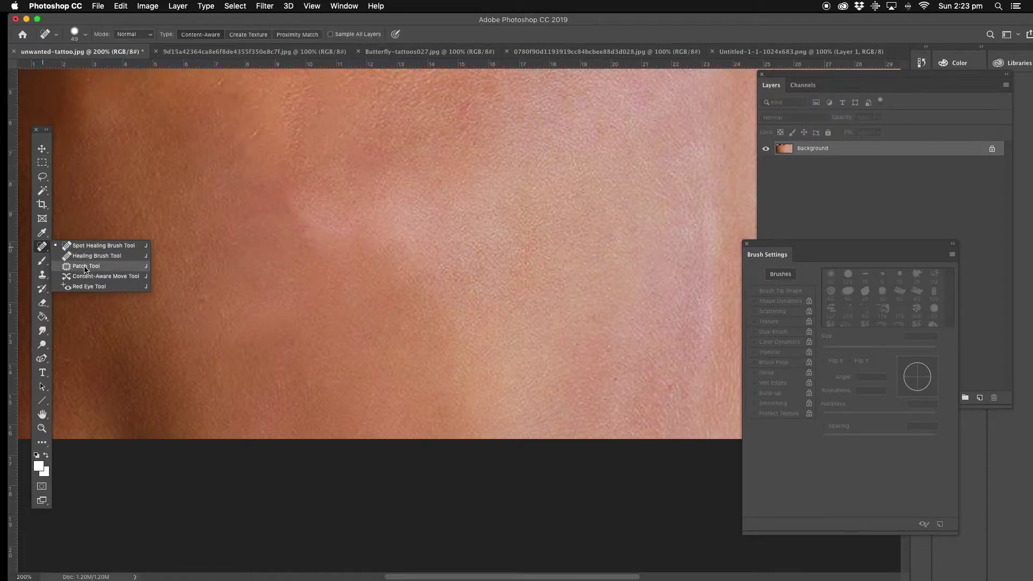
click(103, 267)
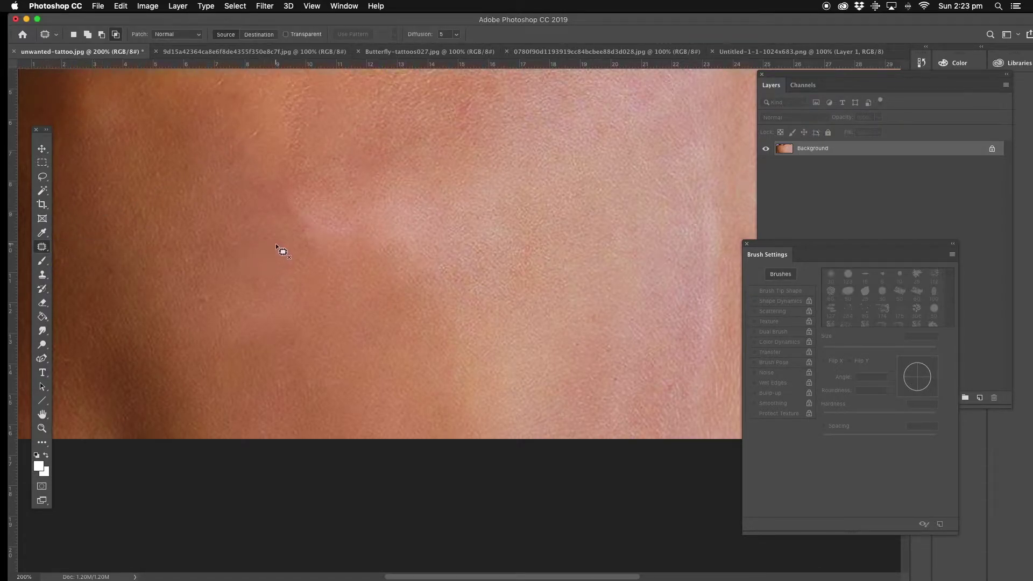
mouse_move(276, 243)
mouse_down()
mouse_move(231, 254)
mouse_move(203, 294)
mouse_move(230, 354)
mouse_move(327, 296)
mouse_move(282, 240)
mouse_move(206, 247)
mouse_up()
Zoom out to 100% and bring up the rose tattoo photo.
click(43, 177)
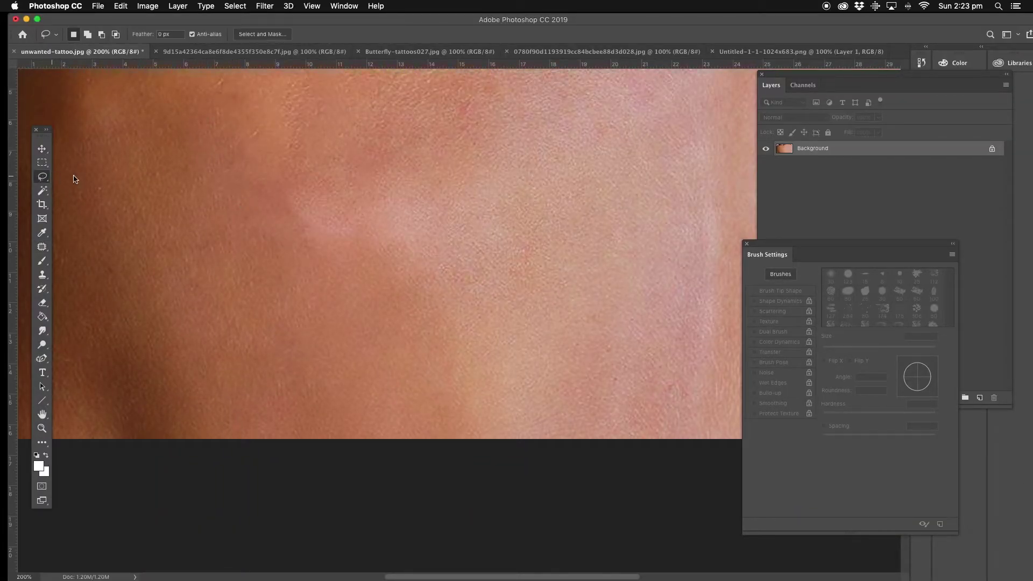
click(42, 428)
alt+click(238, 250)
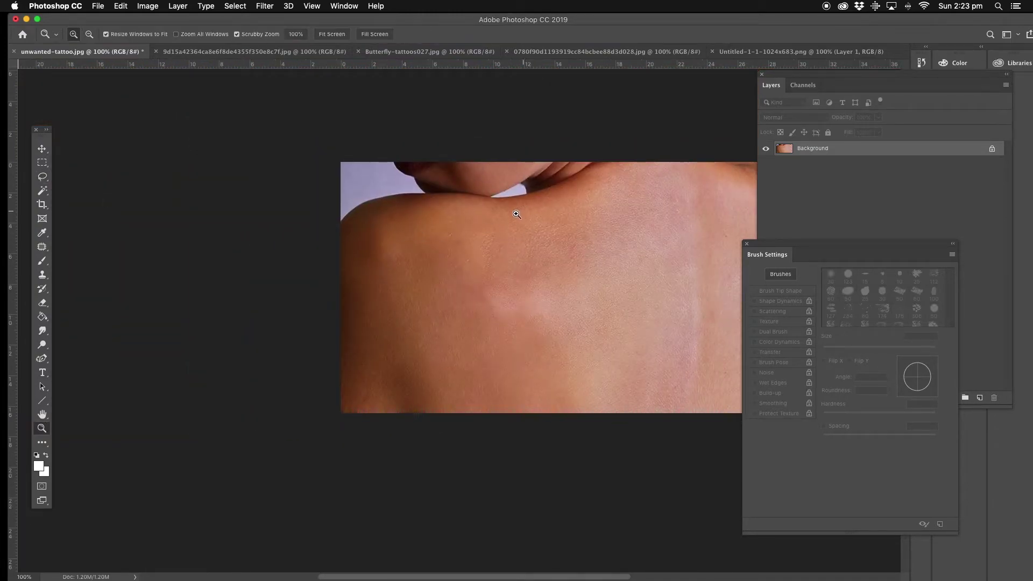
scroll(517, 214, right, 5)
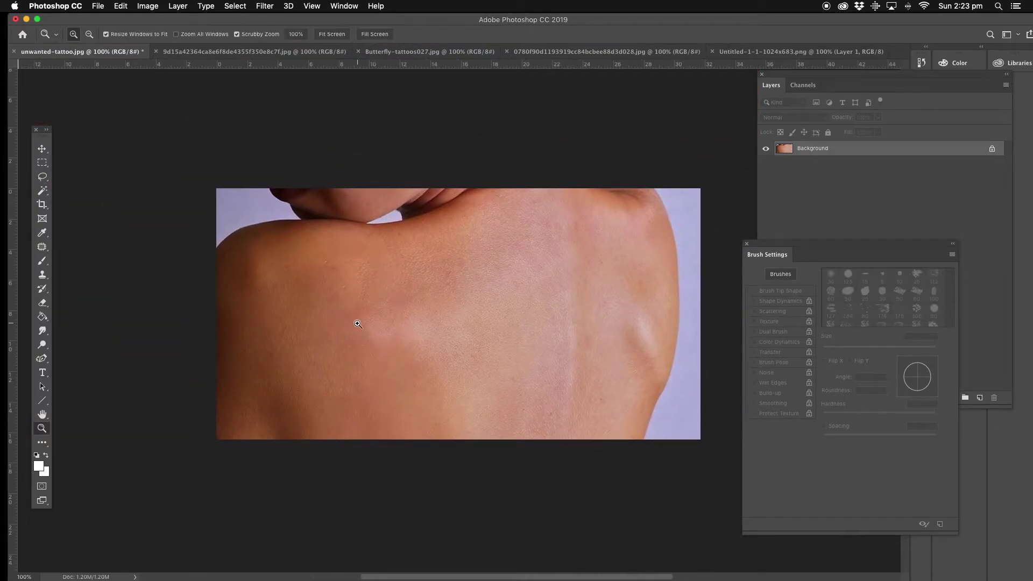
click(207, 51)
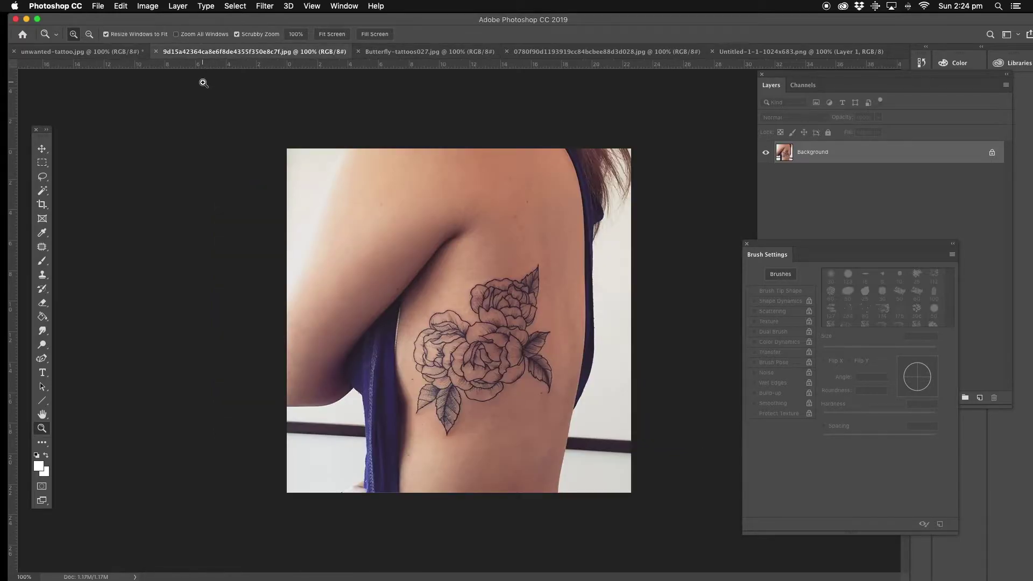
Zoom to 200%, centre the rose tattoo, and lasso a loose outline around it.
key(super+equal)
drag(554, 320, 419, 246)
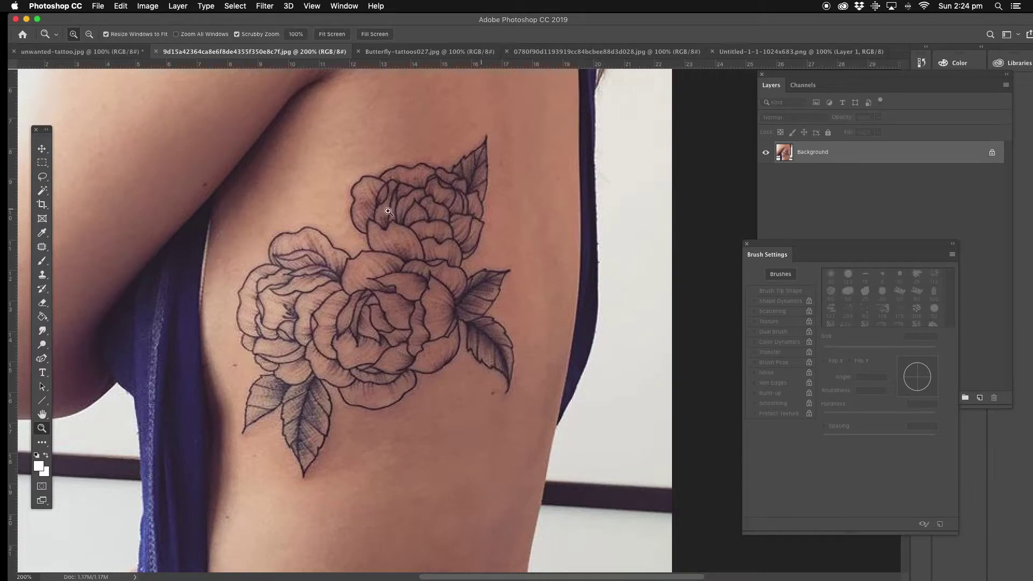
click(42, 178)
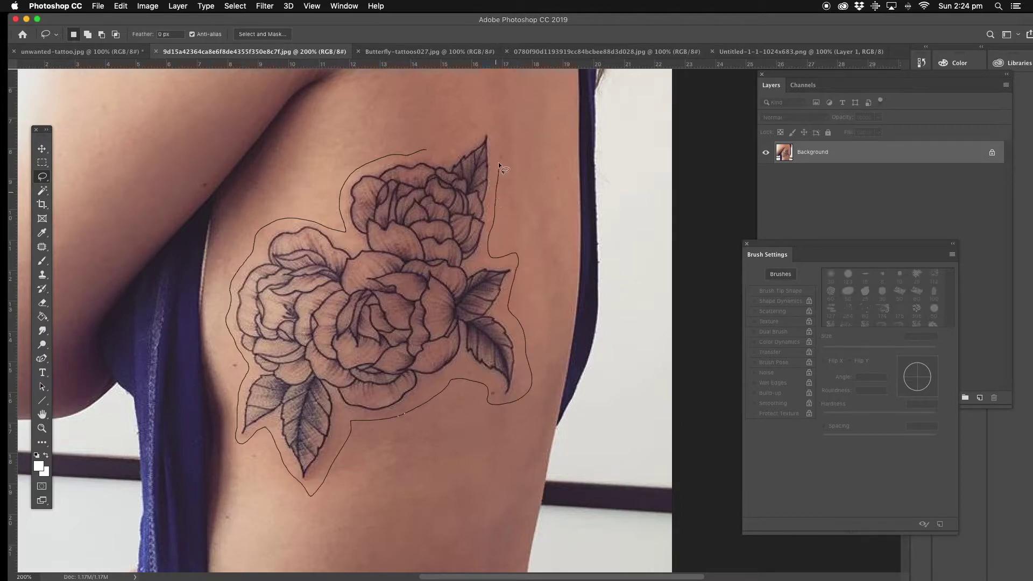
drag(437, 150, 438, 150)
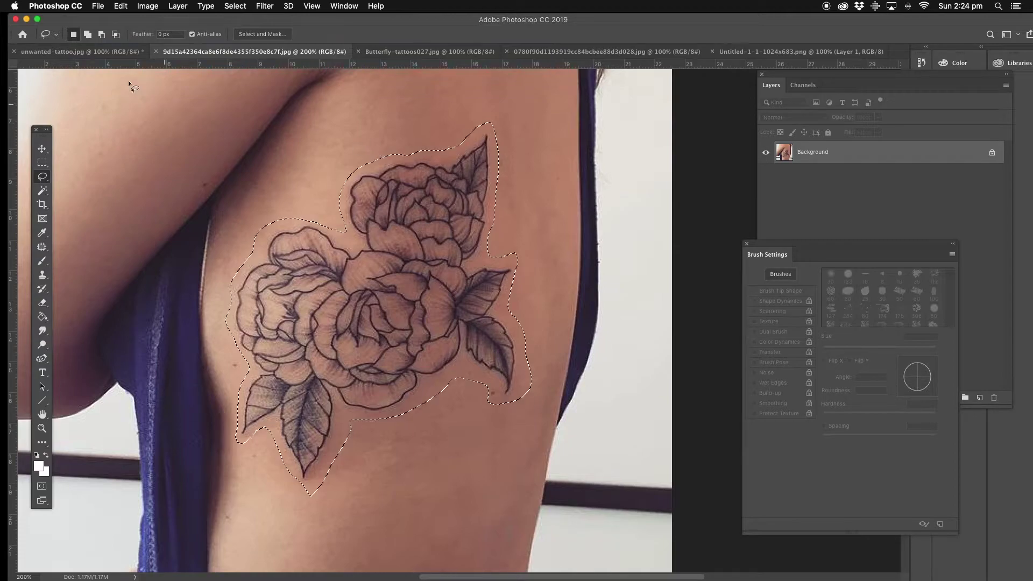
Content-Aware fill the rose tattoo selection via Edit > Fill, then deselect.
click(120, 6)
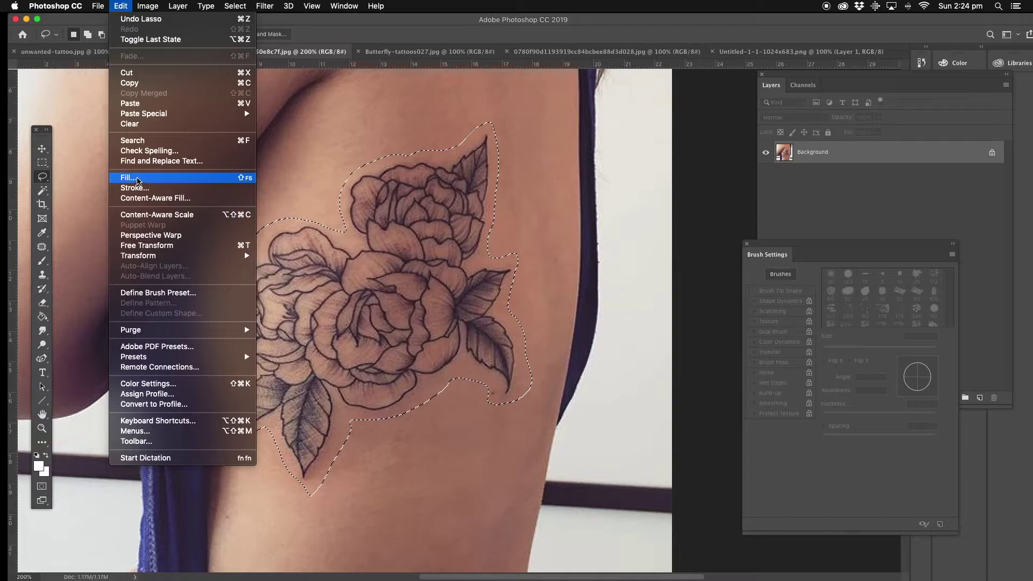
click(147, 177)
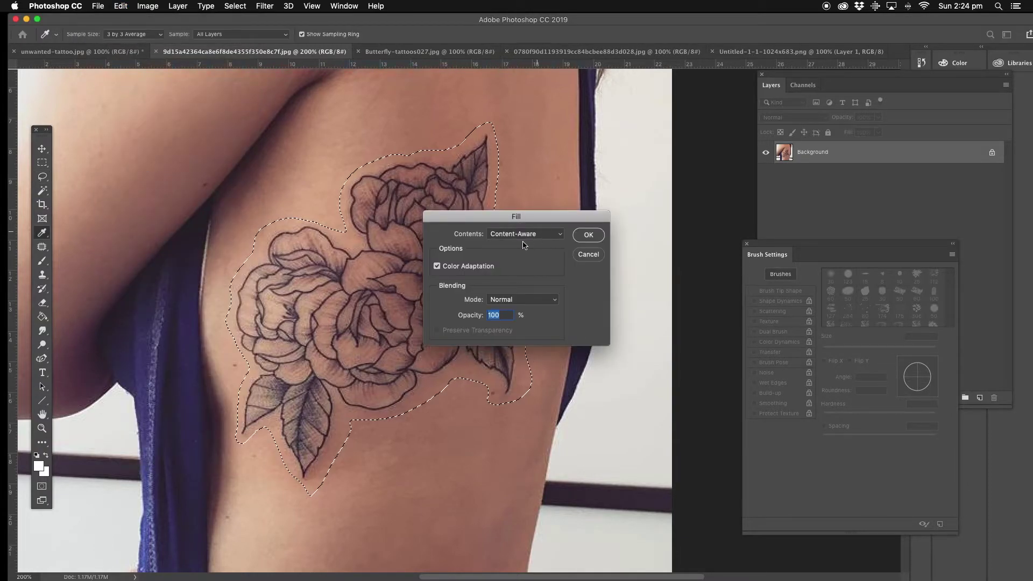
click(589, 235)
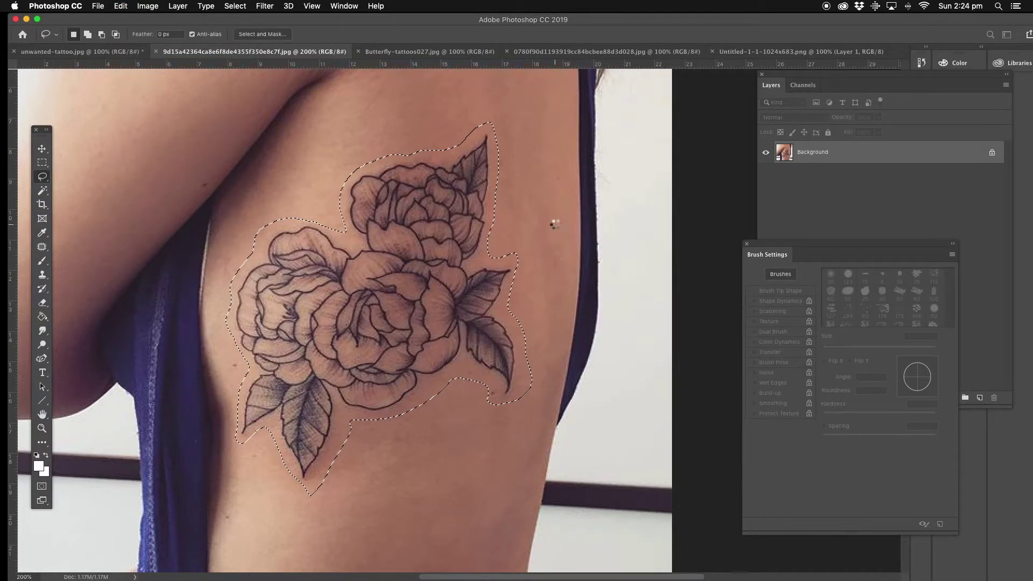
key(ctrl+d)
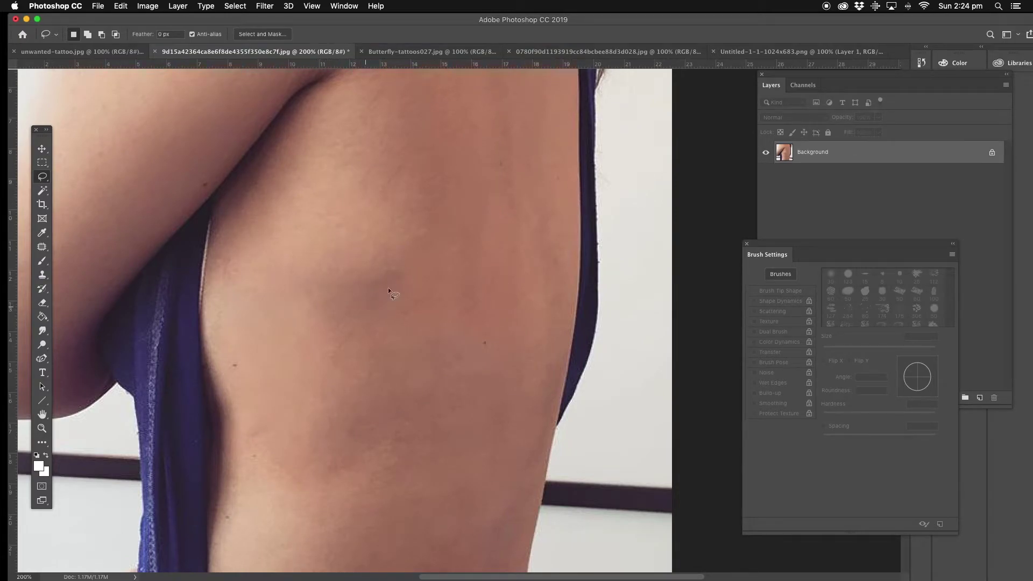
With the Patch Tool, outline the faint bruise and patch it with clean skin below.
click(42, 248)
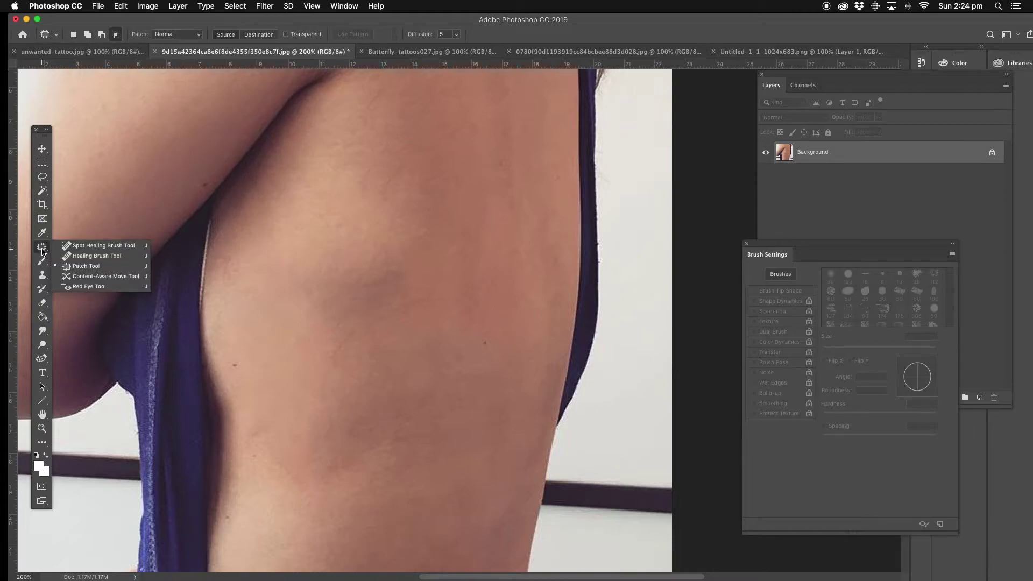
click(82, 267)
mouse_move(364, 244)
mouse_down()
mouse_move(301, 313)
mouse_move(360, 327)
mouse_move(406, 292)
mouse_up()
drag(395, 250, 389, 247)
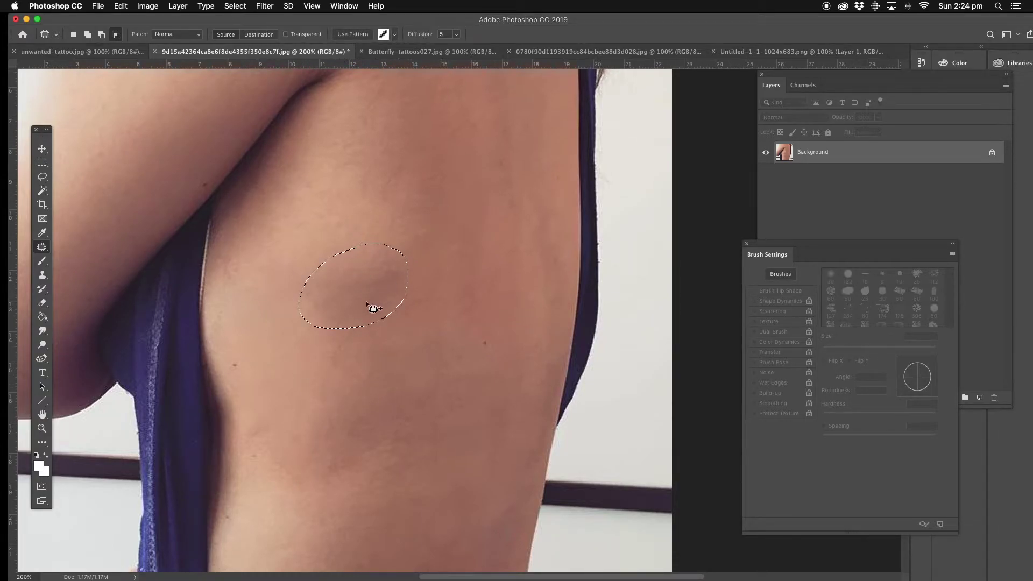
drag(368, 290, 339, 526)
key(super+d)
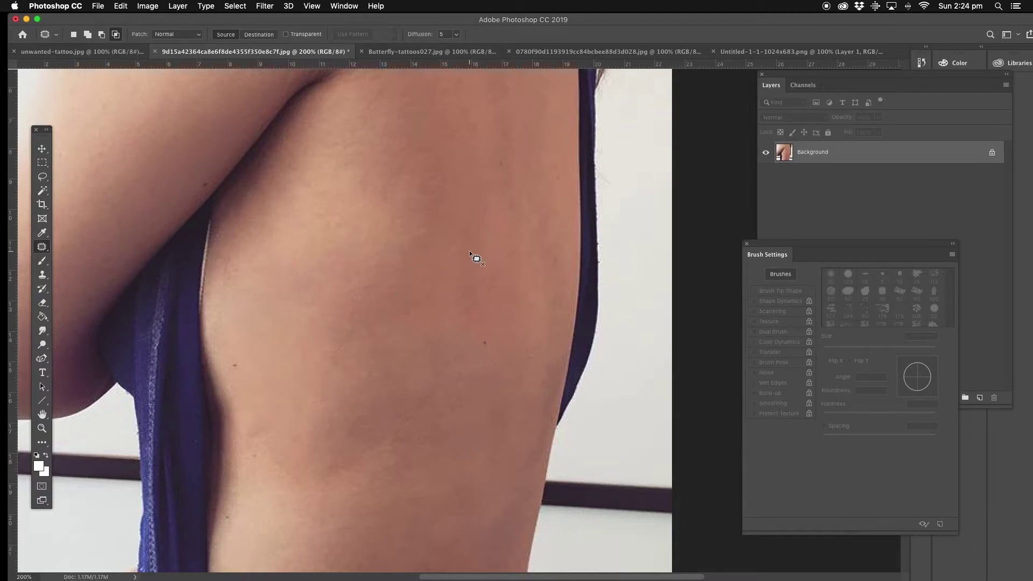
Zoom out to the whole photo and bring up Butterfly-tattoos027.jpg.
click(41, 429)
alt+click(362, 289)
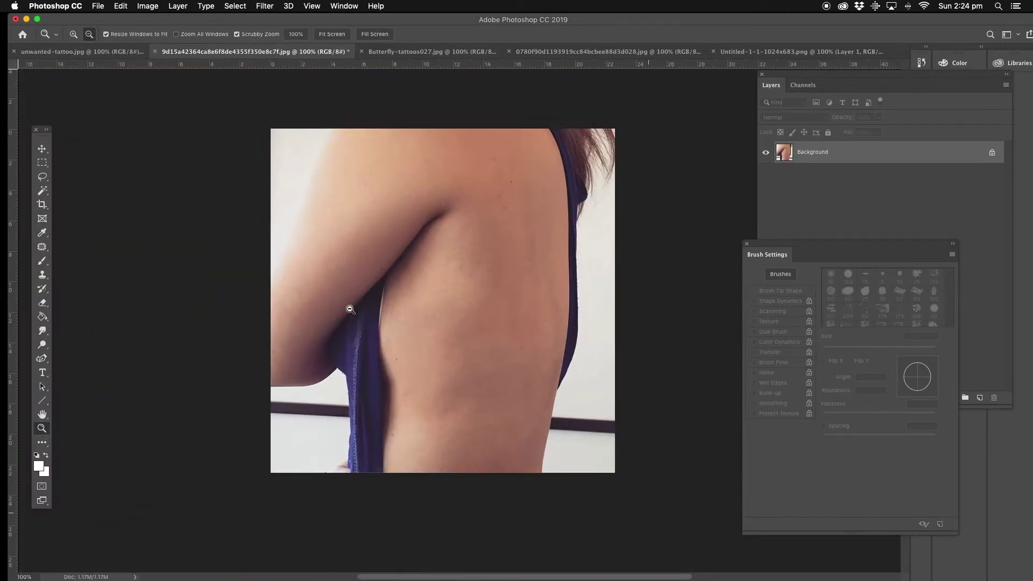
click(409, 53)
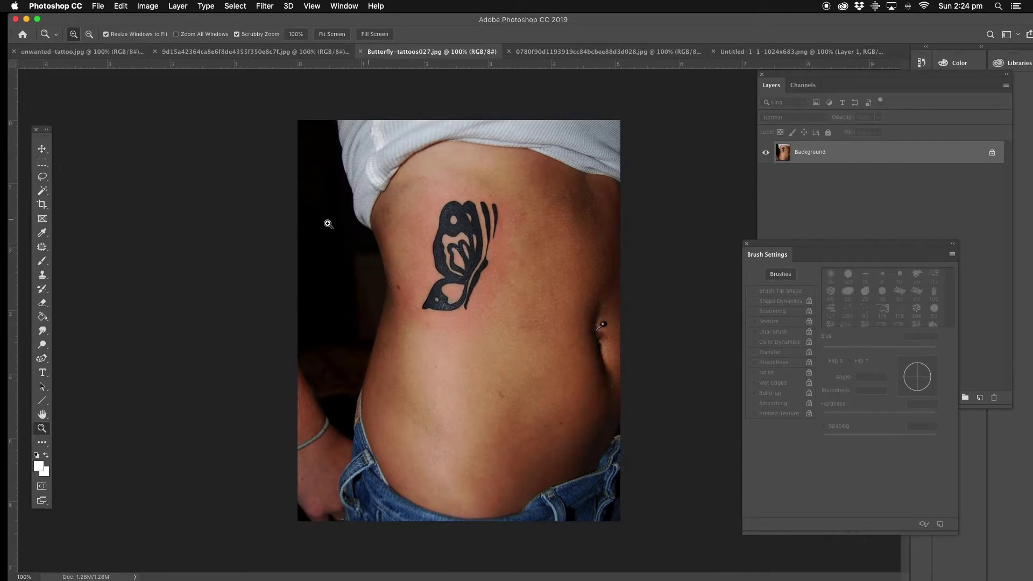
Zoom in on the butterfly tattoo and lasso around the whole of it.
click(570, 233)
drag(547, 223, 469, 226)
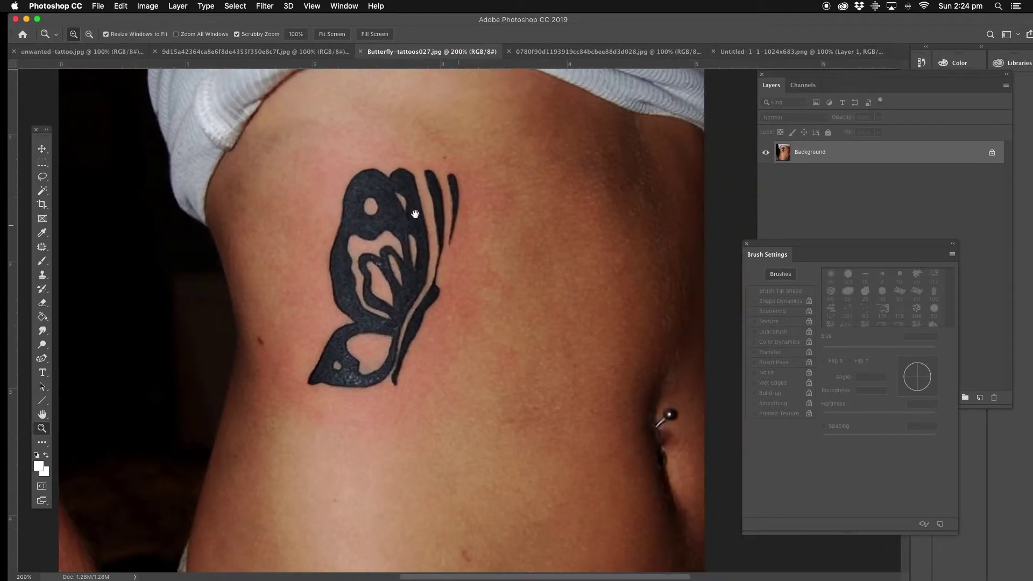
click(42, 176)
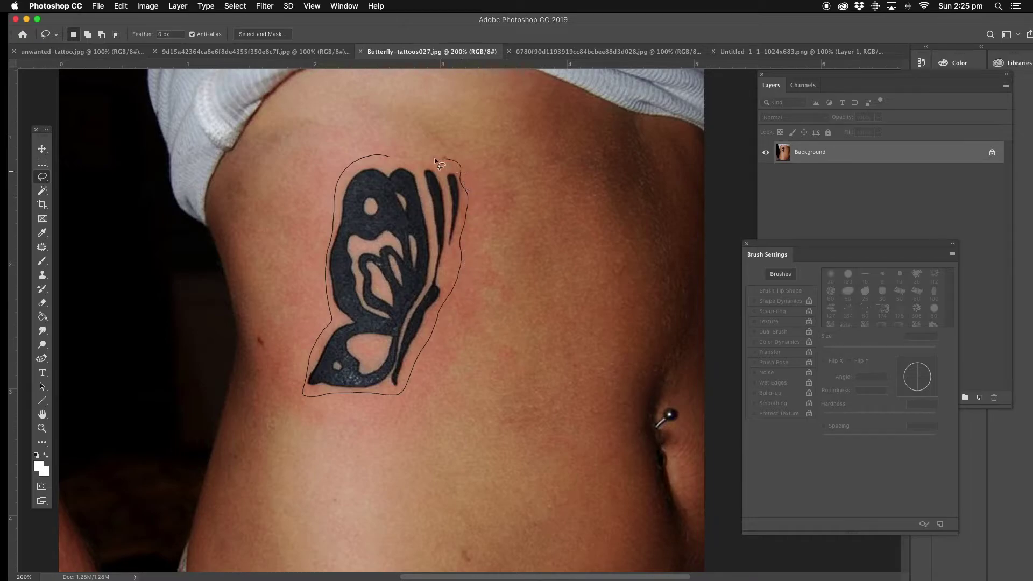
drag(396, 159, 399, 160)
Content-Aware fill the butterfly selection via Edit > Fill, then deselect.
click(122, 6)
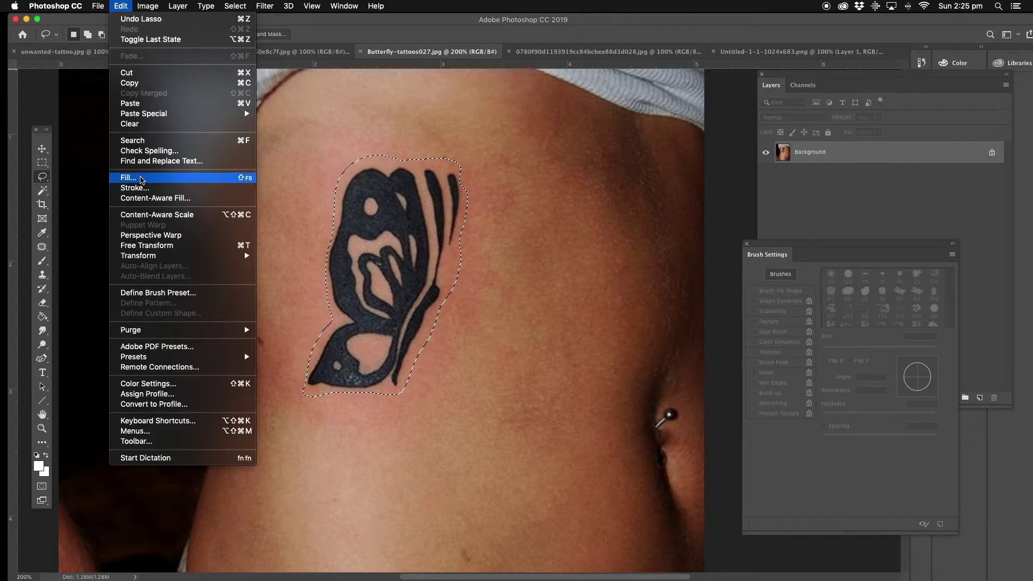
click(134, 177)
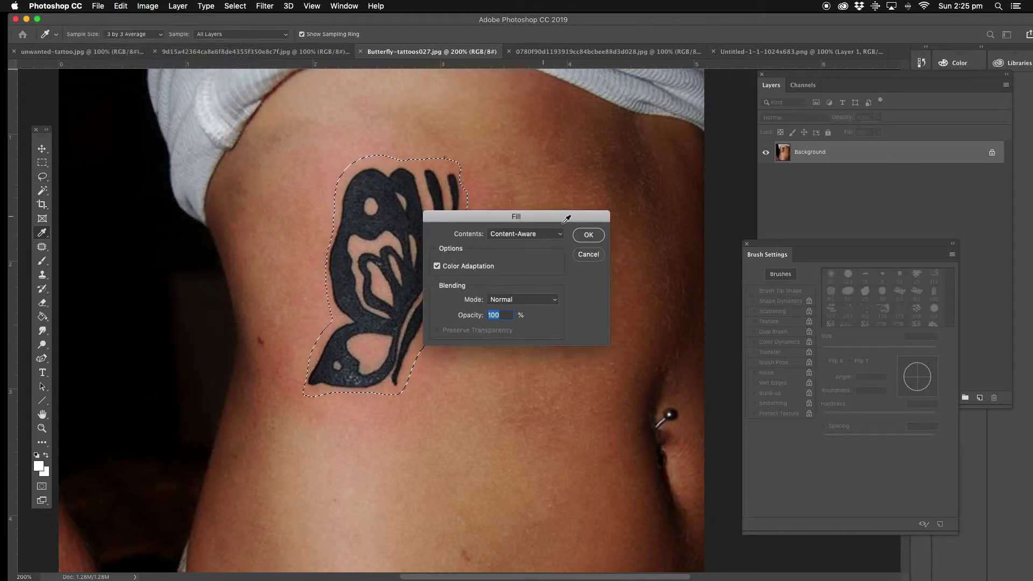
click(589, 235)
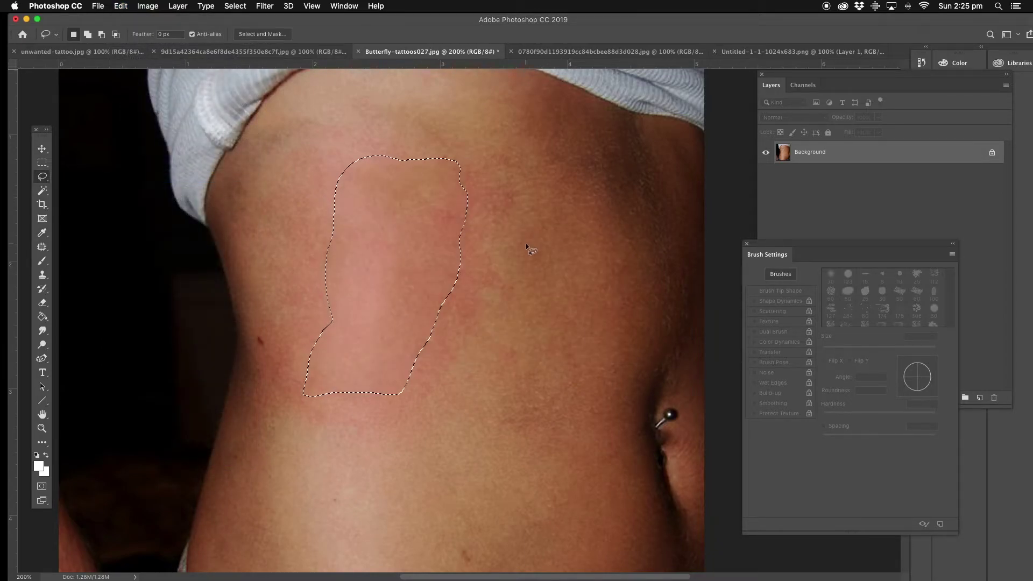
key(ctrl+d)
click(42, 248)
Patch the kidney-shaped pink area and the large pink area on the left with darker skin.
right_click(42, 248)
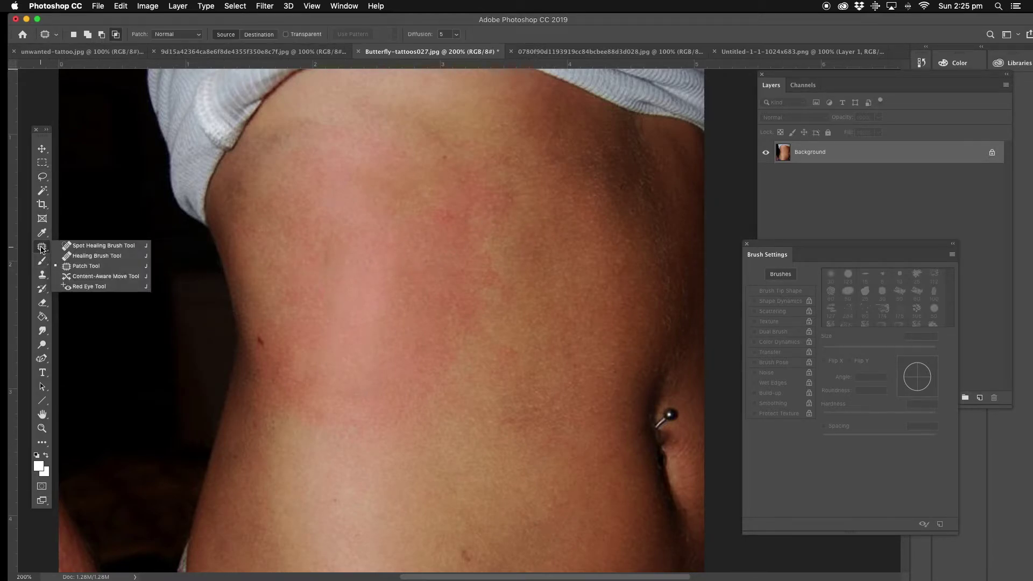
click(86, 266)
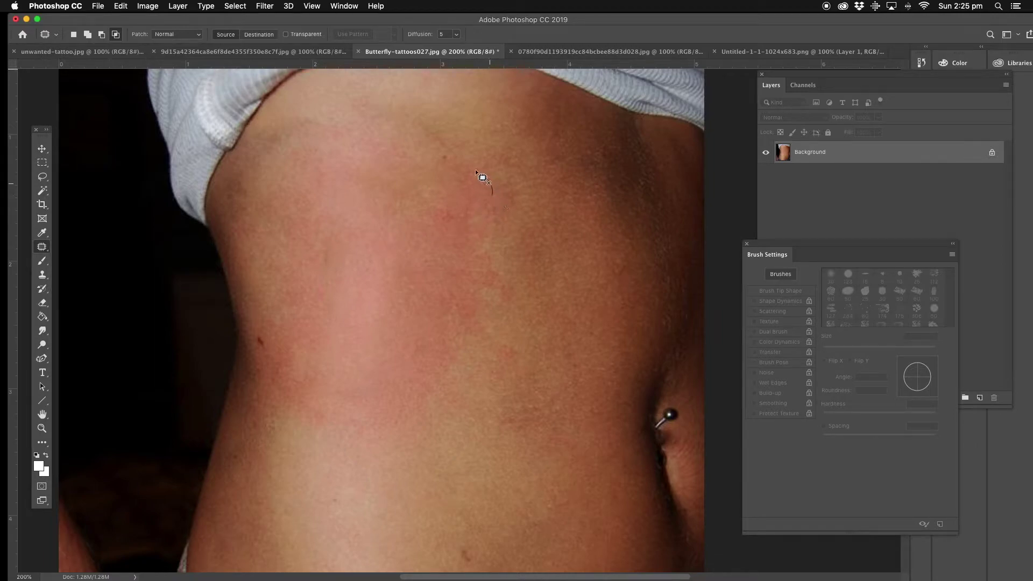
drag(410, 380, 506, 216)
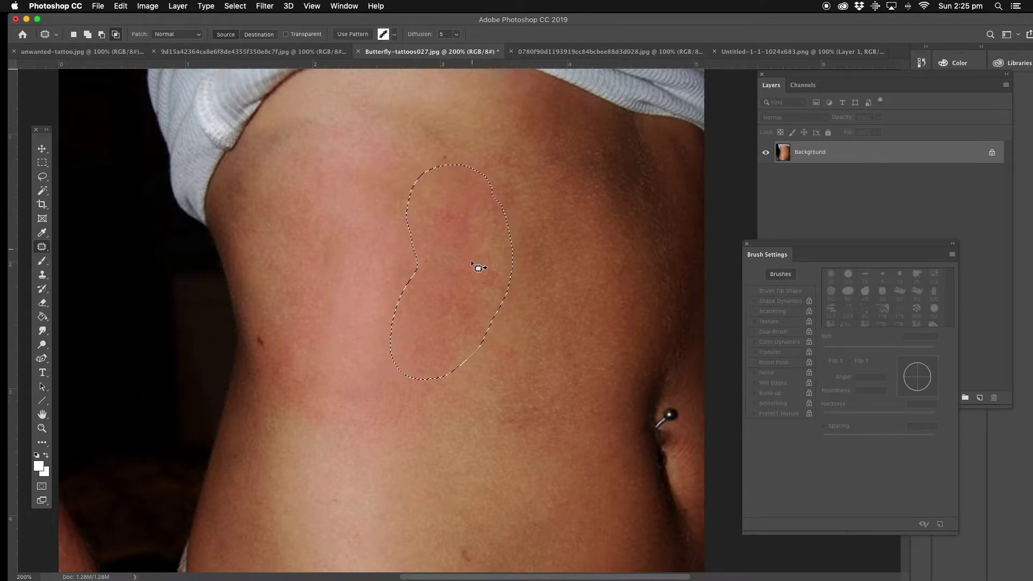
drag(473, 278, 589, 308)
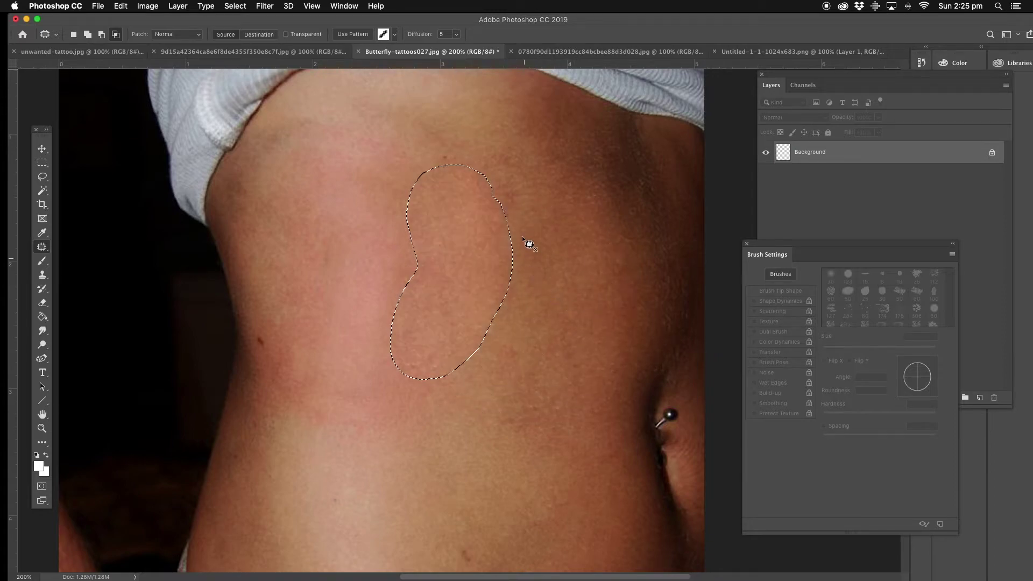
key(super+d)
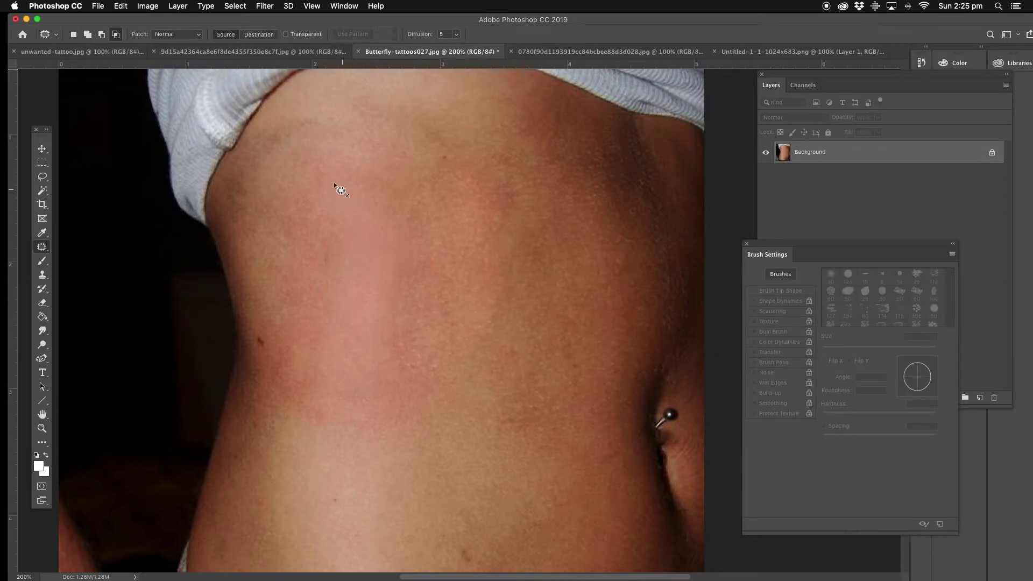
mouse_move(308, 175)
mouse_down()
mouse_move(307, 391)
mouse_move(441, 267)
mouse_up()
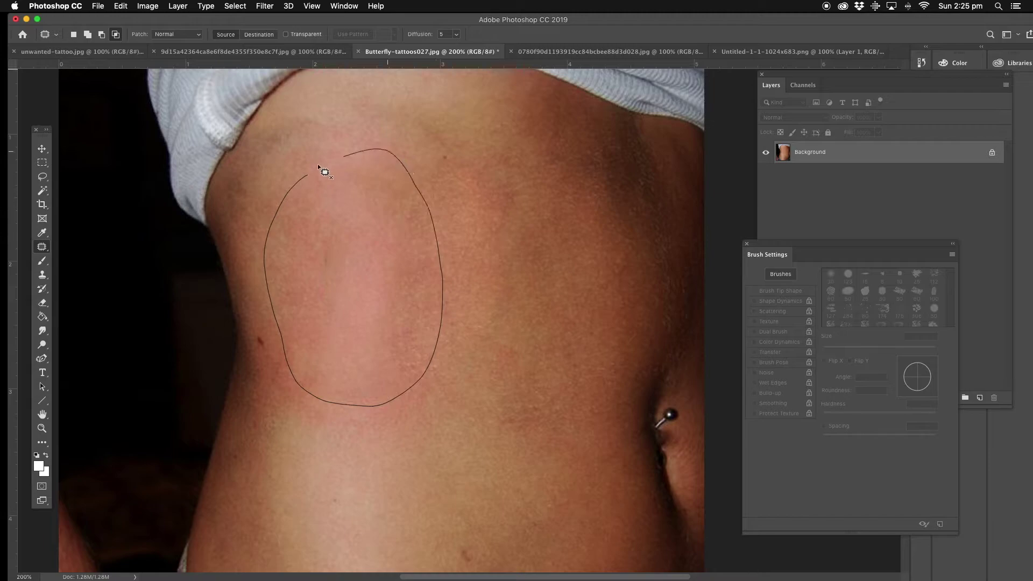
drag(318, 165, 309, 175)
mouse_move(346, 260)
mouse_down()
mouse_move(498, 305)
mouse_move(554, 291)
mouse_move(543, 287)
mouse_up()
click(469, 192)
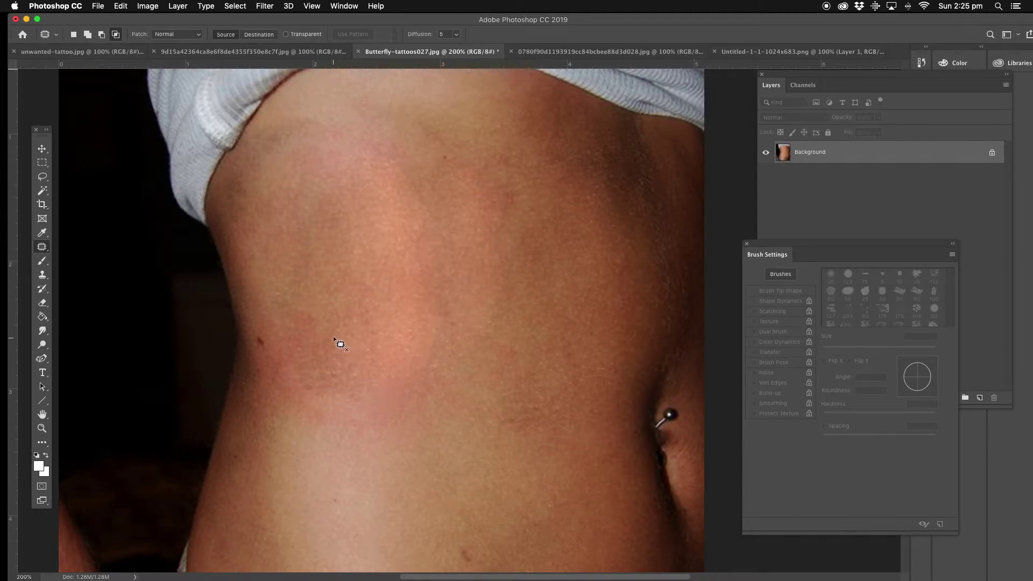
Patch three more uneven blotches with clean skin from below and to the right.
mouse_move(335, 339)
mouse_down()
mouse_move(320, 429)
mouse_move(387, 323)
mouse_move(353, 317)
mouse_up()
mouse_move(363, 377)
mouse_down()
mouse_move(470, 461)
mouse_move(470, 442)
mouse_up()
click(482, 364)
mouse_move(396, 322)
mouse_down()
mouse_move(373, 405)
mouse_move(471, 370)
mouse_move(397, 323)
mouse_up()
mouse_move(427, 373)
mouse_down()
mouse_move(484, 434)
mouse_move(501, 435)
mouse_up()
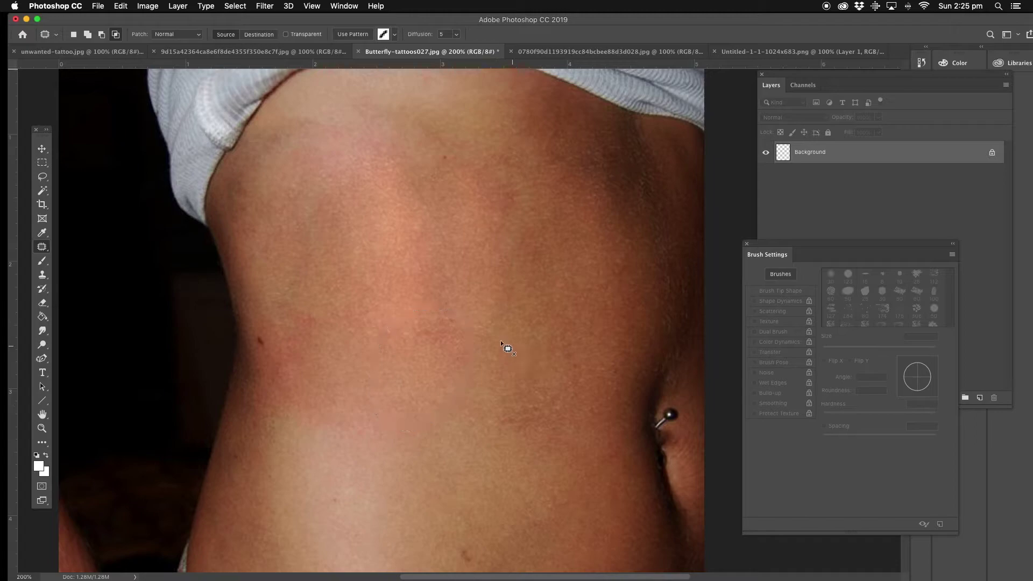
click(500, 340)
mouse_move(273, 363)
mouse_down()
mouse_move(346, 318)
mouse_move(308, 299)
mouse_up()
drag(323, 377, 411, 479)
click(418, 273)
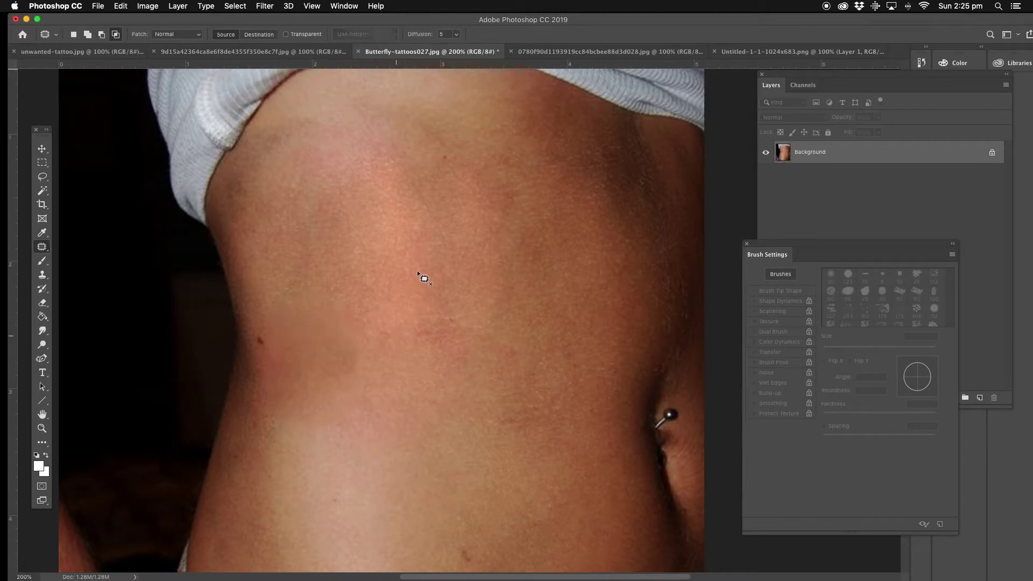
Patch the remaining blotches, including a round one near the upper left, with clean skin.
drag(407, 314, 500, 233)
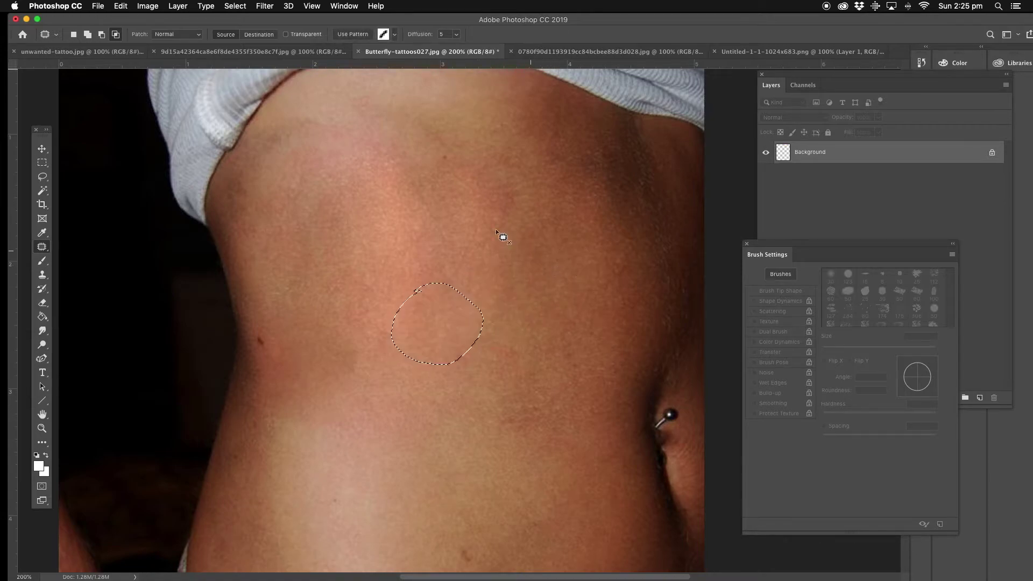
click(413, 197)
mouse_move(327, 135)
mouse_down()
mouse_move(384, 238)
mouse_move(352, 139)
mouse_up()
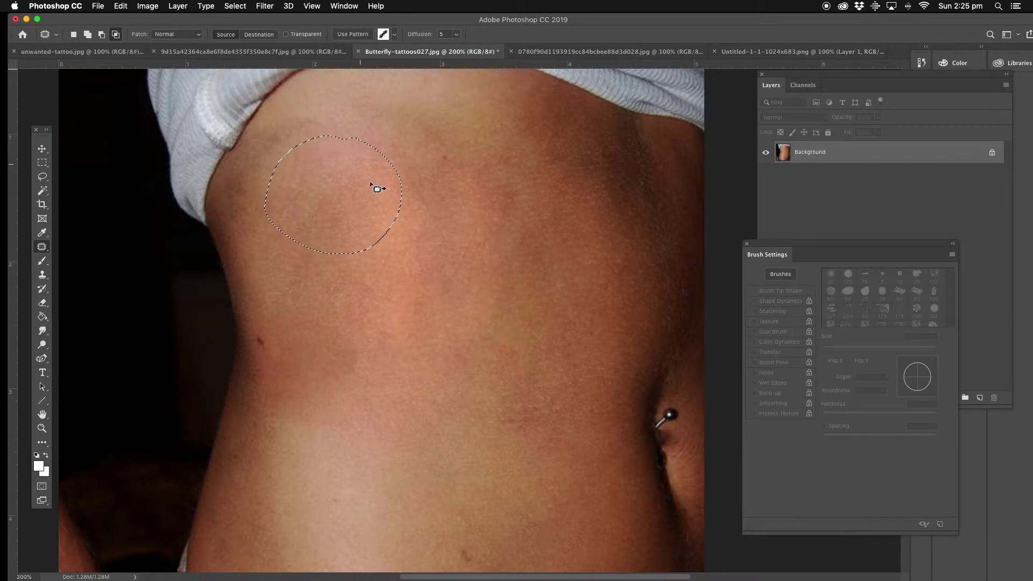
mouse_move(376, 185)
mouse_down()
mouse_move(541, 283)
mouse_move(599, 293)
mouse_up()
click(300, 347)
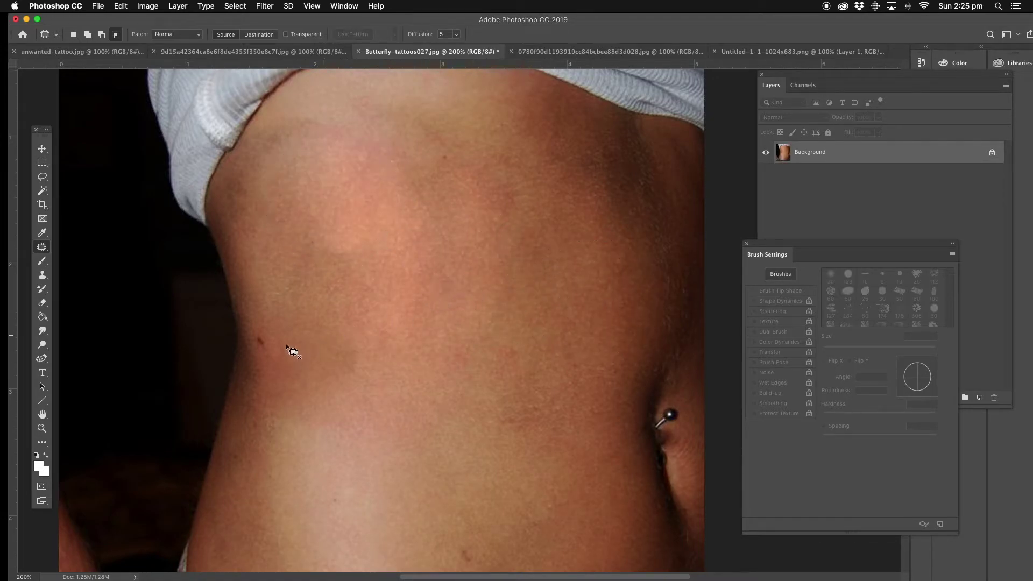
mouse_move(300, 241)
mouse_down()
mouse_move(353, 210)
mouse_move(300, 241)
mouse_move(402, 370)
mouse_up()
click(377, 312)
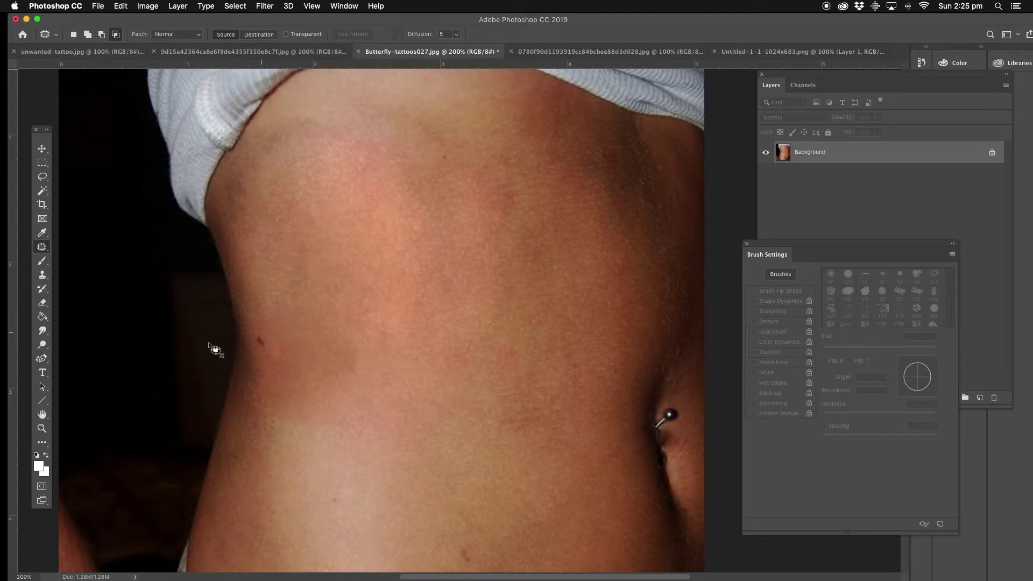
click(42, 247)
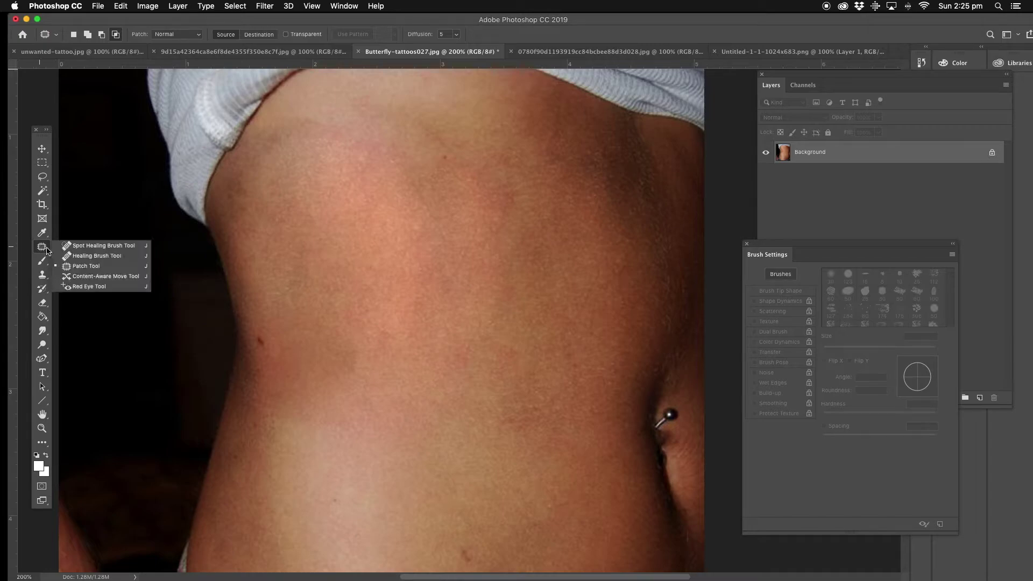
click(91, 243)
mouse_move(399, 226)
mouse_down()
mouse_move(355, 323)
mouse_move(399, 333)
mouse_move(393, 268)
mouse_move(413, 208)
mouse_move(418, 272)
mouse_up()
drag(369, 329, 366, 339)
drag(398, 290, 412, 329)
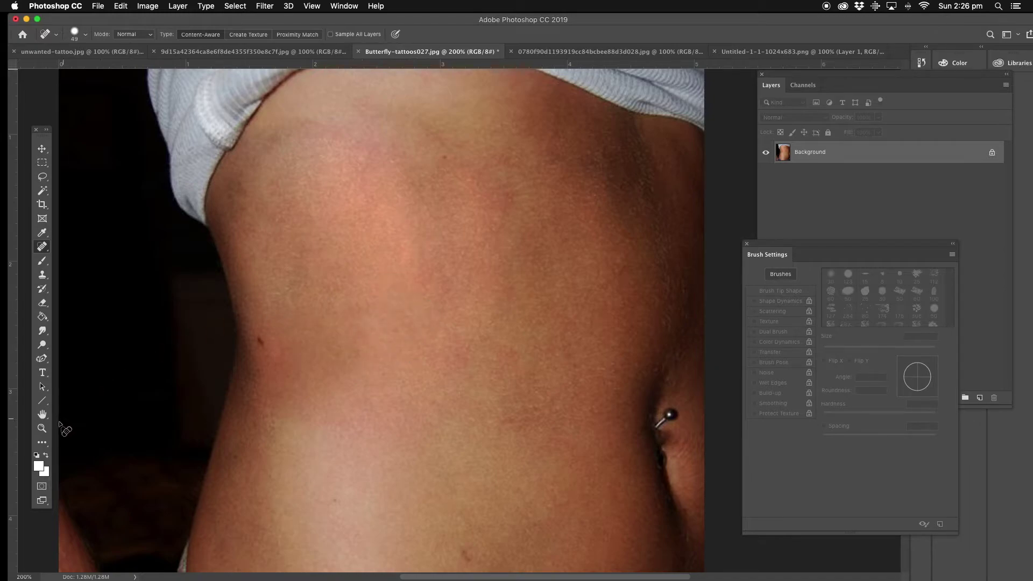
click(42, 428)
alt+click(376, 261)
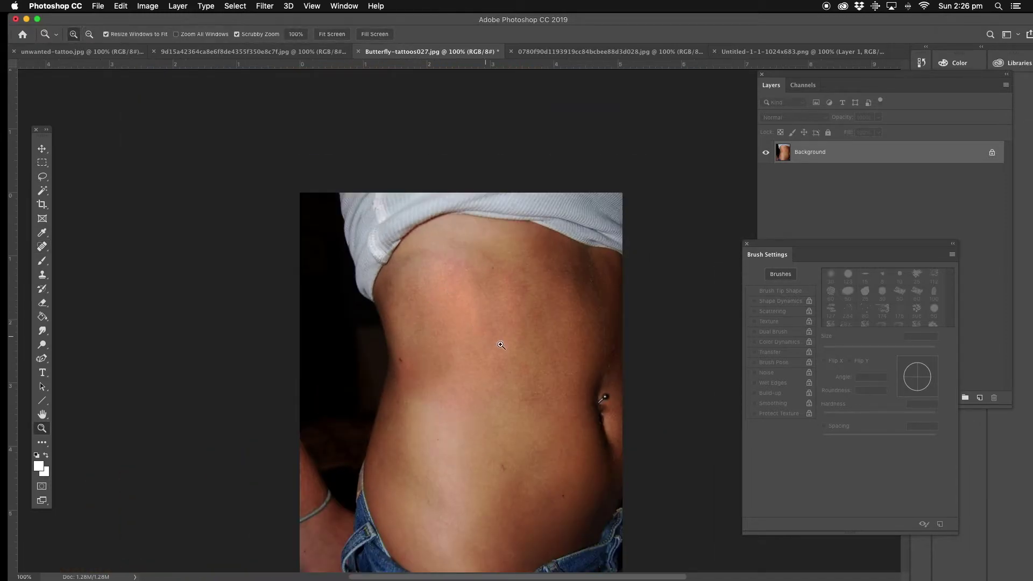
drag(466, 328, 415, 273)
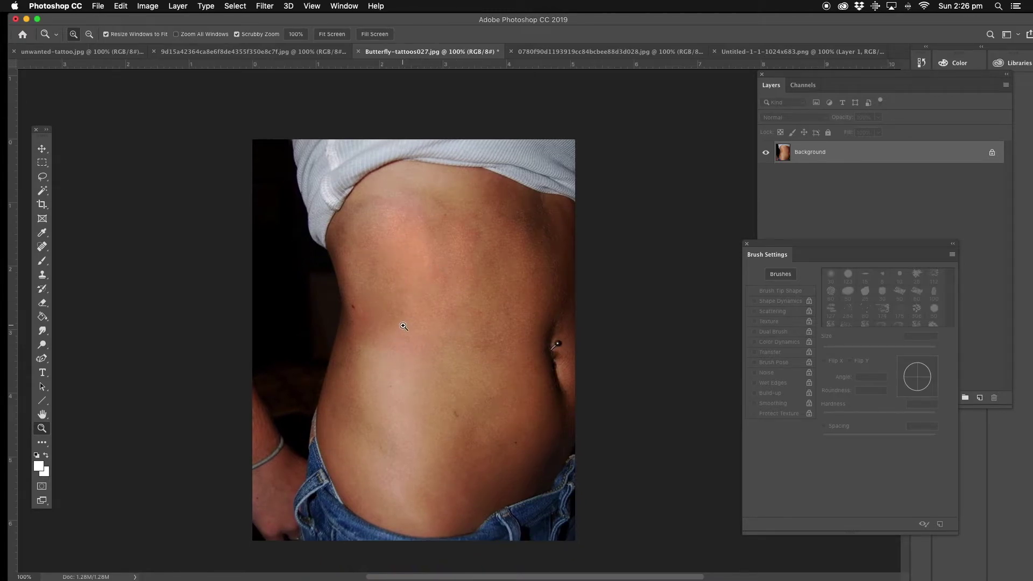
click(435, 280)
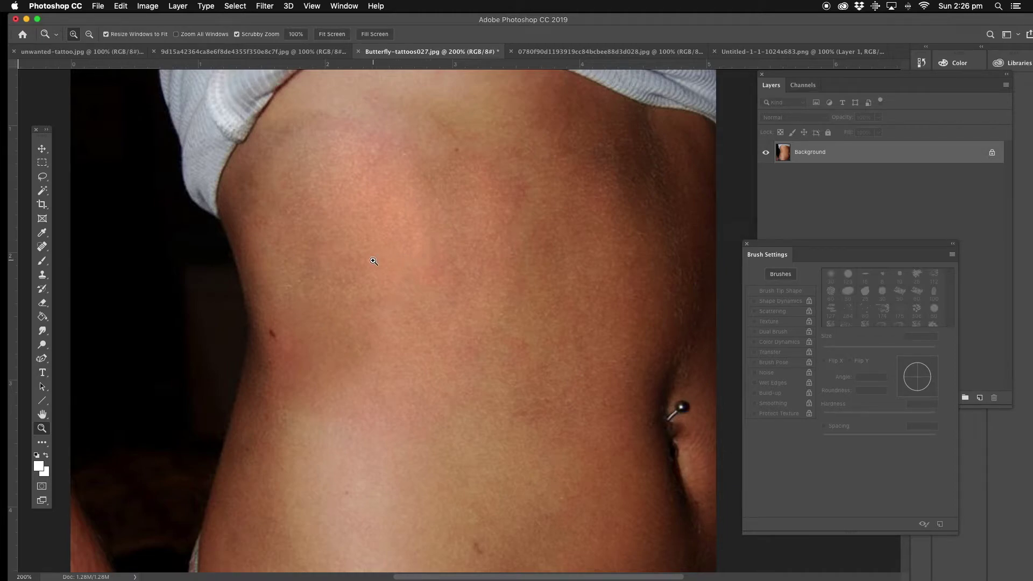
click(830, 155)
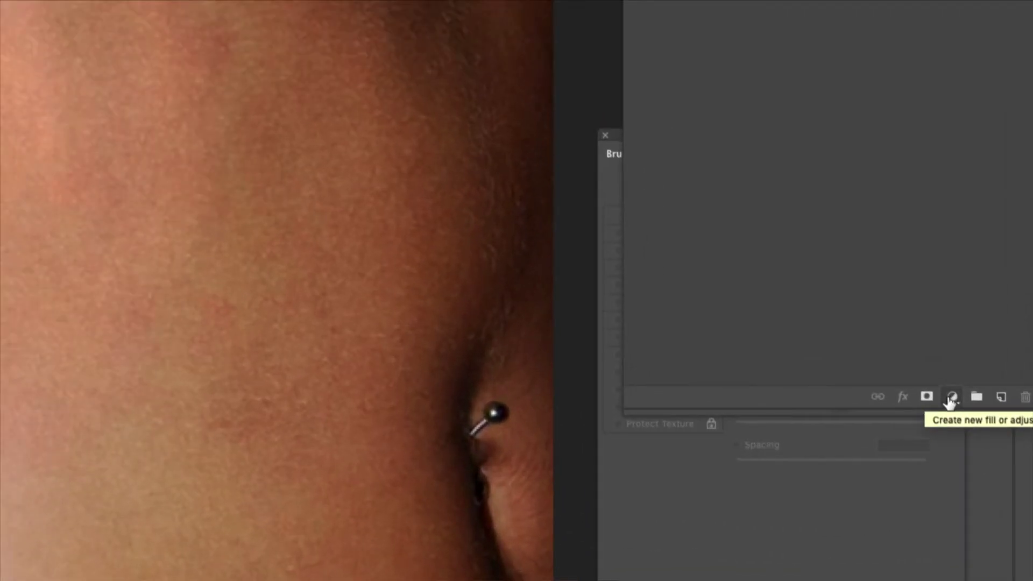
Add a Hue/Saturation adjustment layer raising Reds lightness to +12.
click(951, 397)
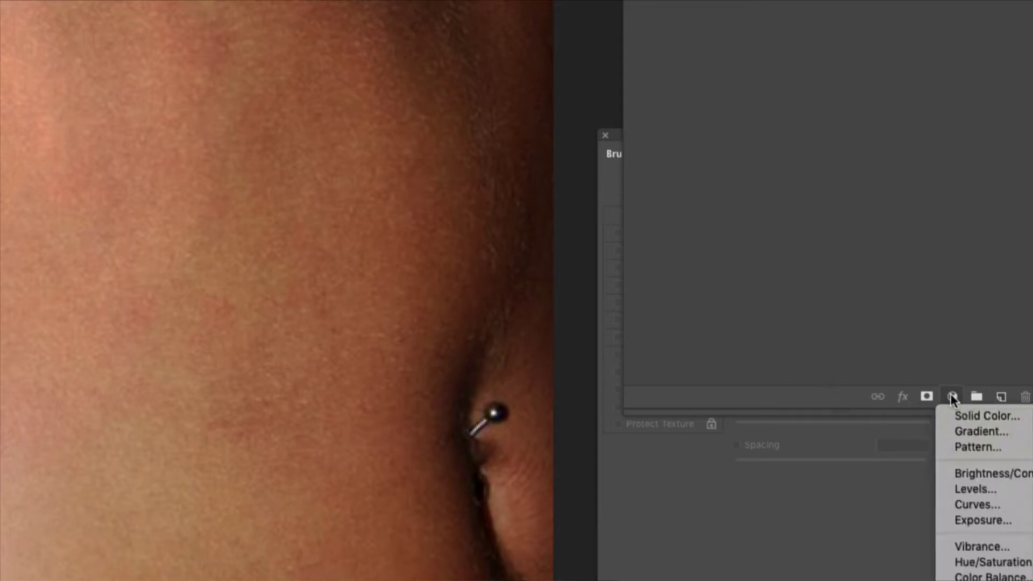
click(971, 562)
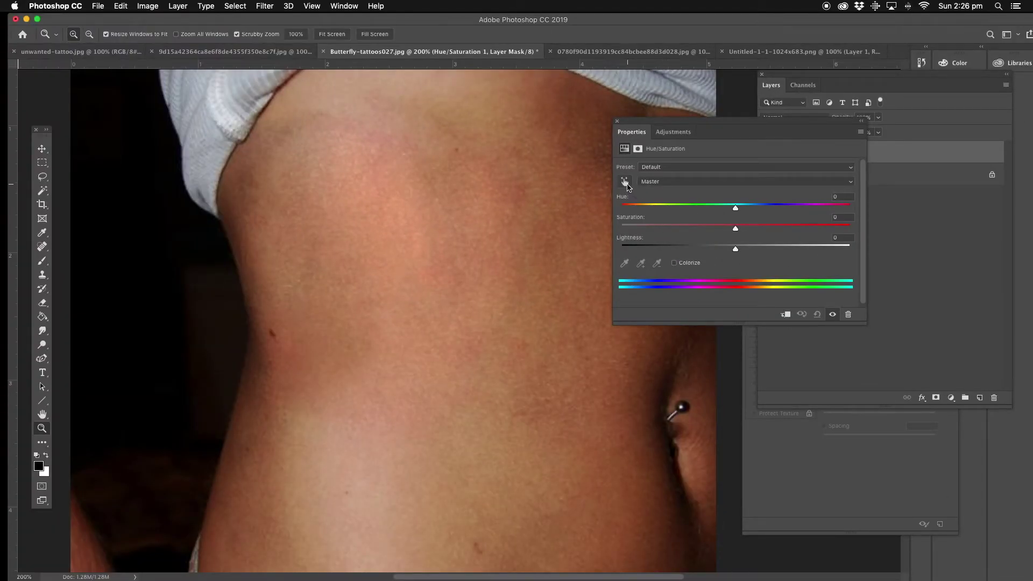
click(625, 183)
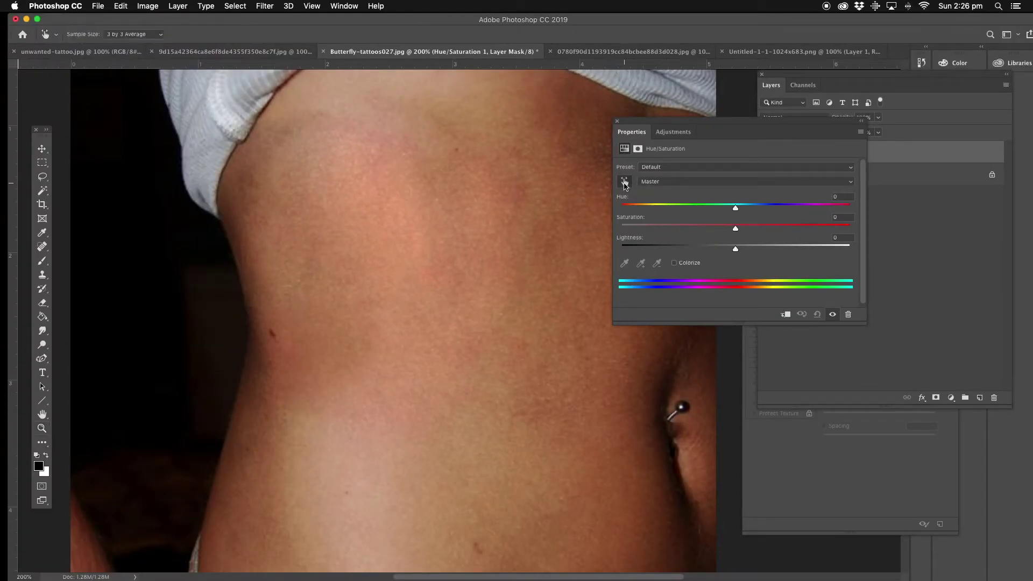
click(397, 212)
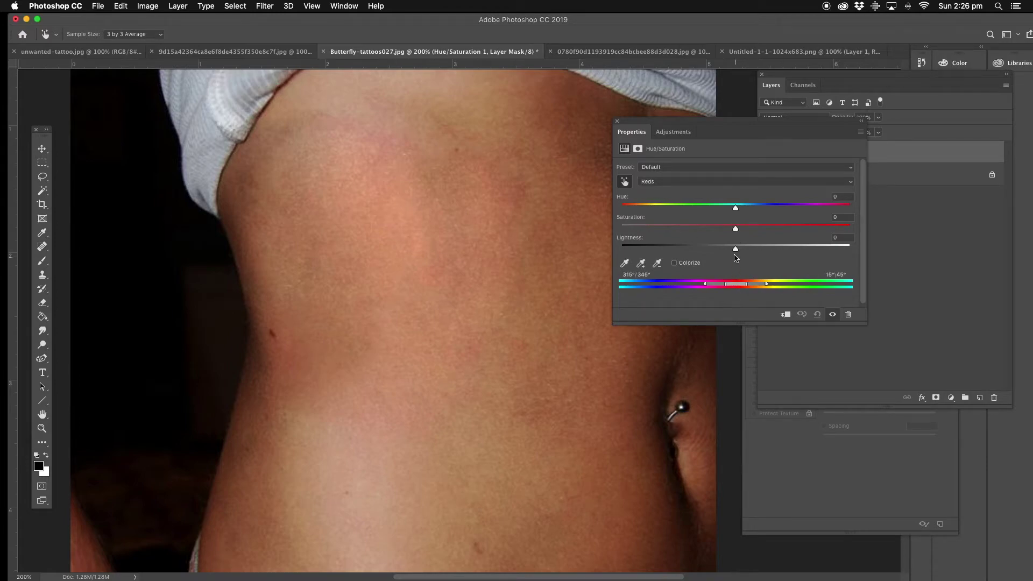
drag(740, 252, 749, 252)
Zoom out to the whole photo and bring up the photo of the woman's back.
click(42, 428)
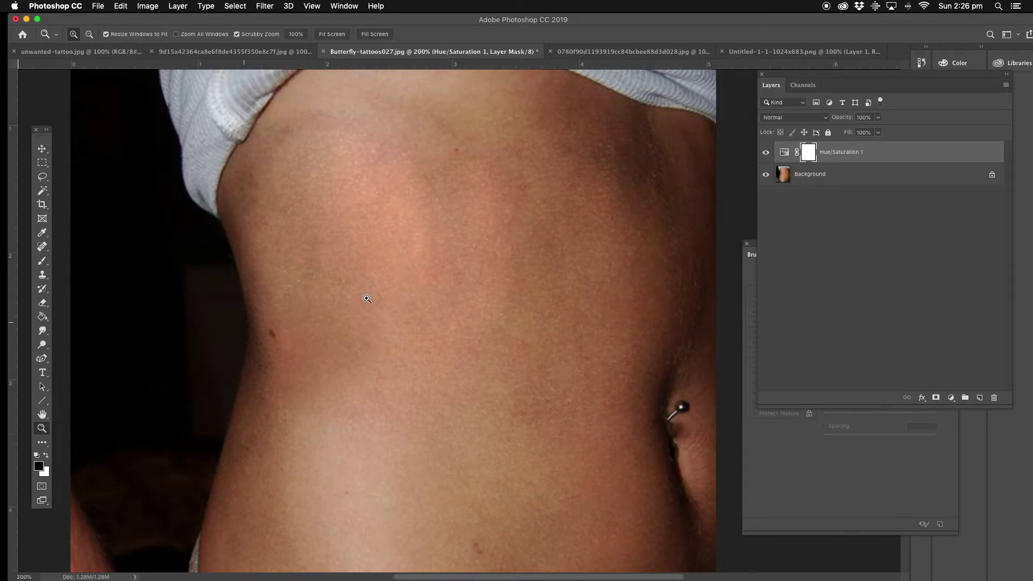
alt+click(447, 357)
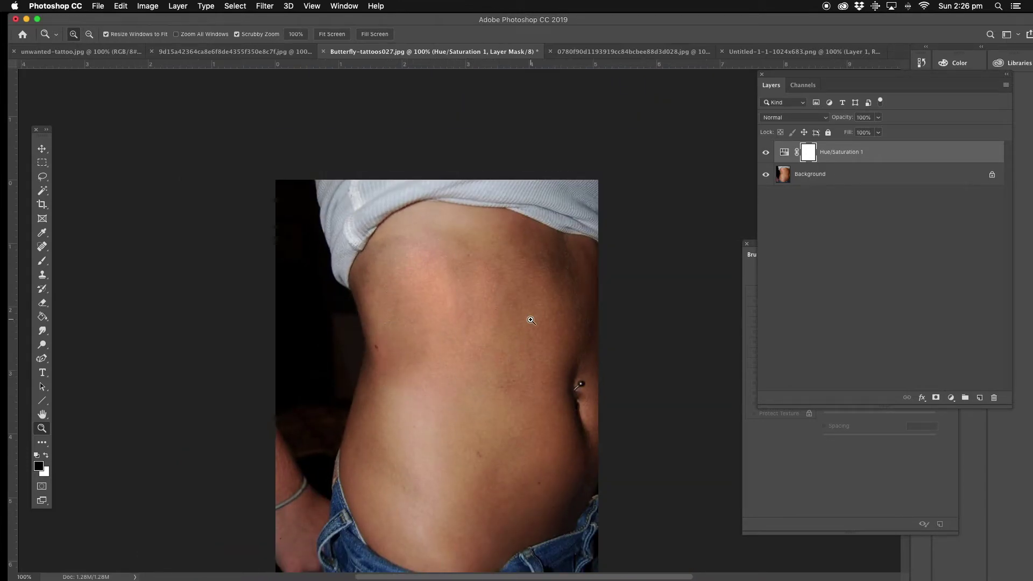
click(585, 51)
In the dragon tattoo photo, lasso loosely around the dragon tattoo on the shoulder blade.
click(505, 351)
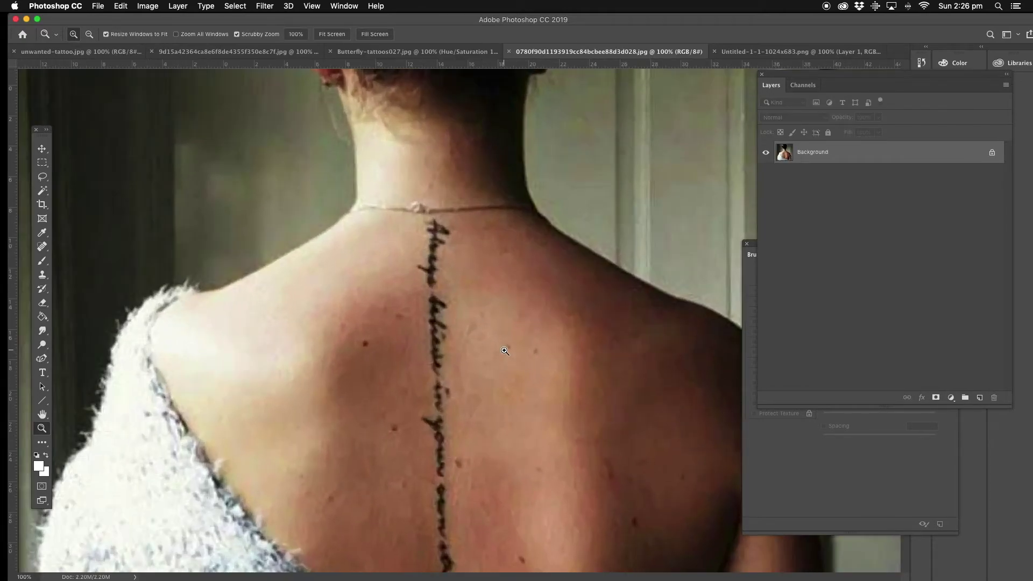
click(735, 52)
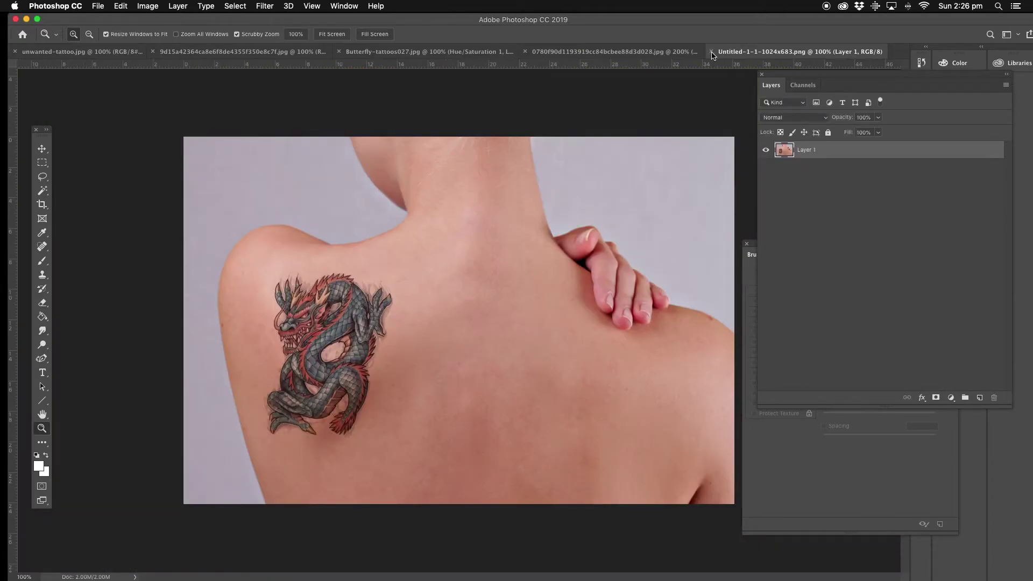
click(43, 179)
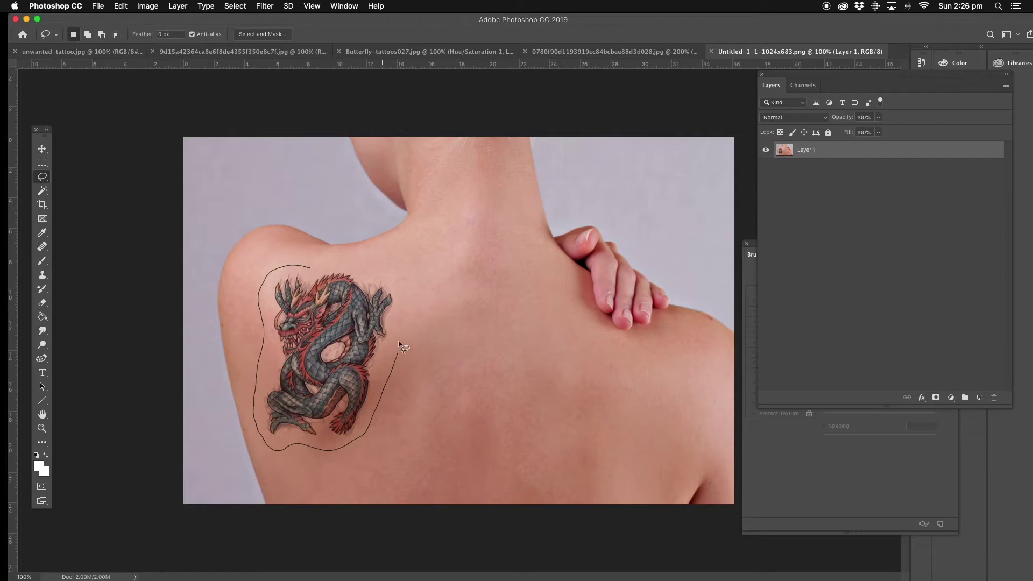
drag(321, 269, 324, 266)
Content-aware fill the dragon selection with surrounding skin and deselect.
click(121, 6)
click(155, 177)
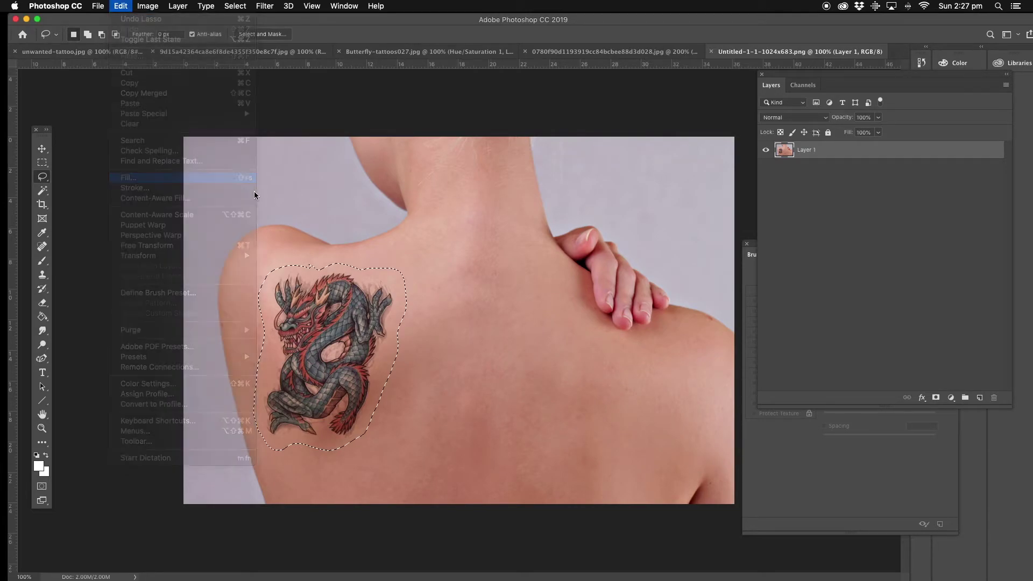
click(588, 236)
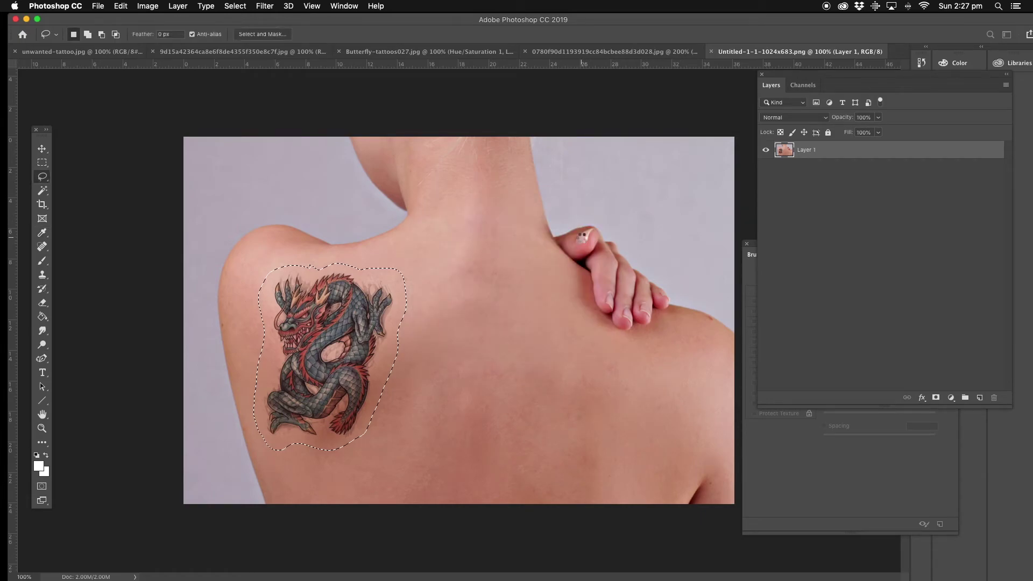
key(super+d)
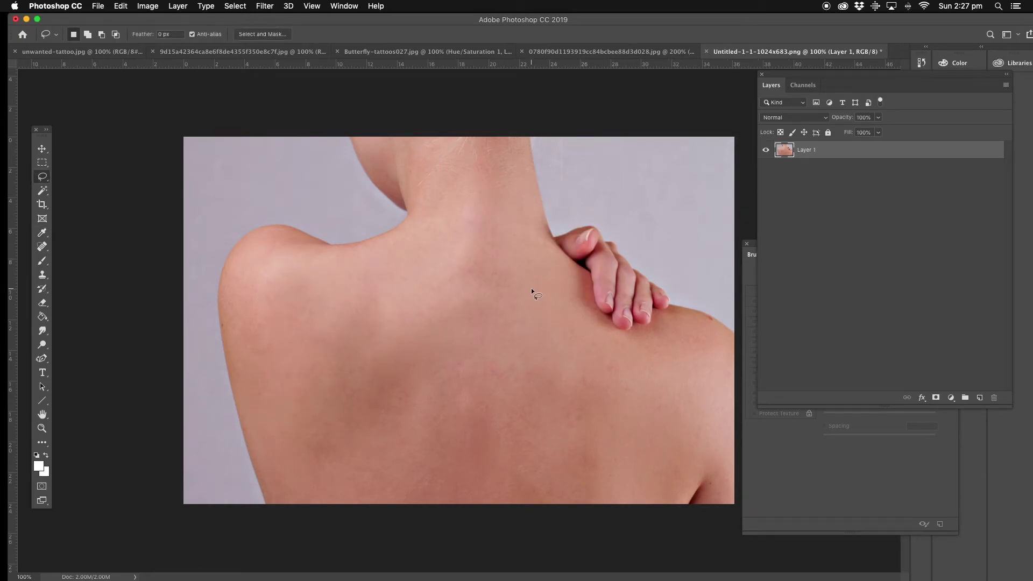
Back in the spine-script photo, content-aware fill the top word of the script.
click(618, 51)
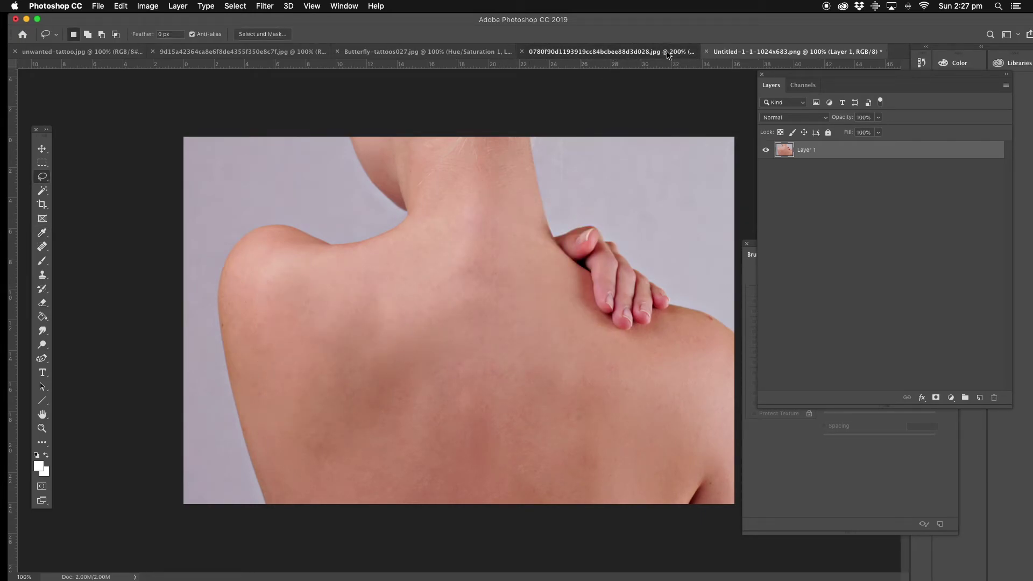
drag(477, 307, 433, 192)
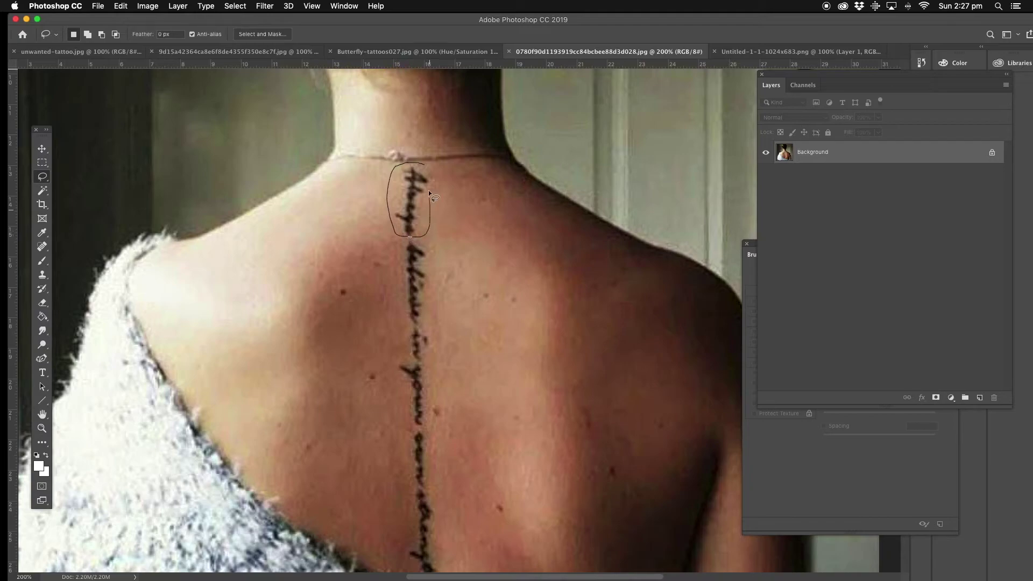
drag(404, 156, 409, 161)
click(121, 6)
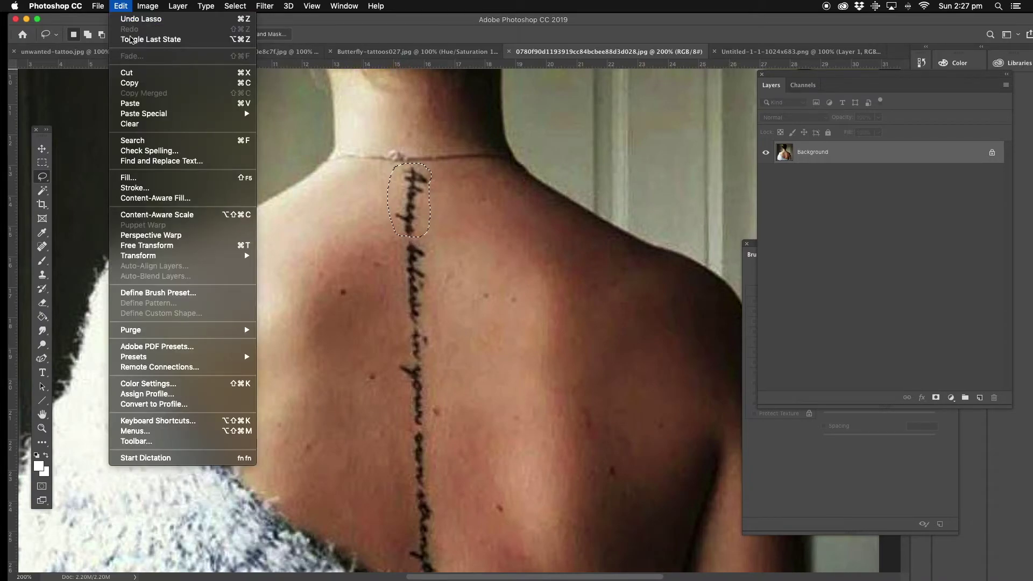
click(145, 177)
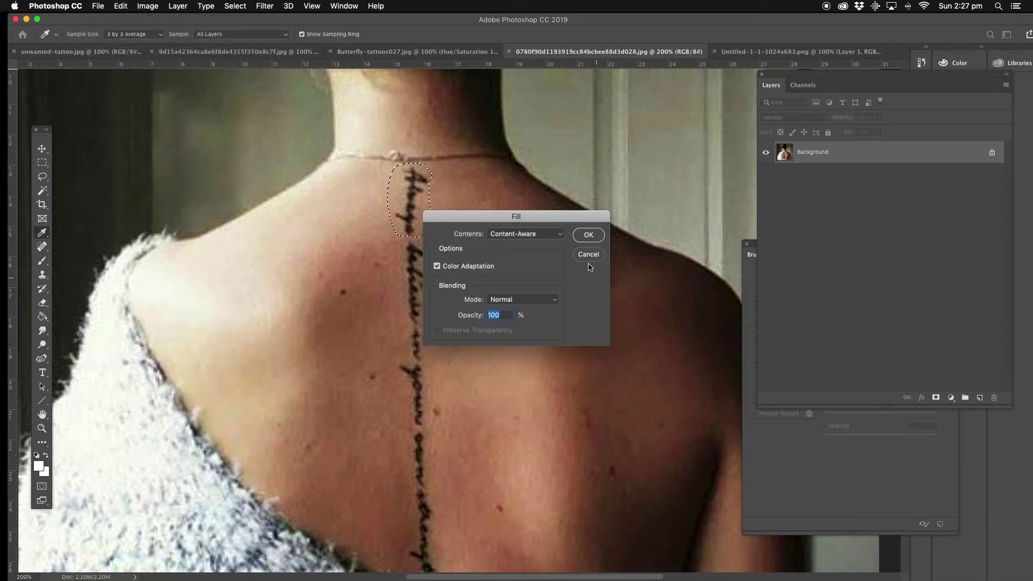
click(589, 236)
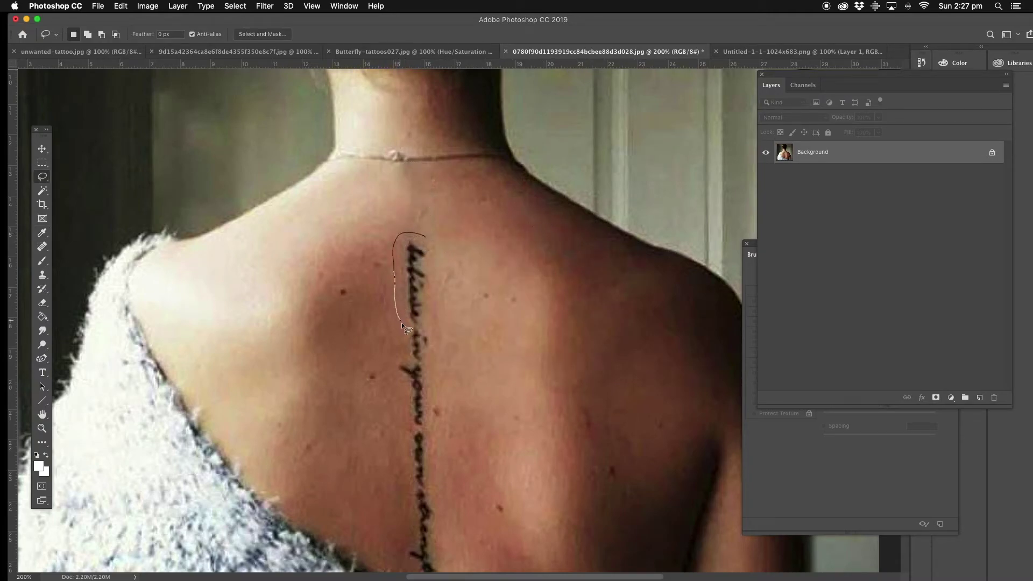
Content-aware fill the next two stretches of script below it, deselecting after each.
drag(431, 326, 432, 245)
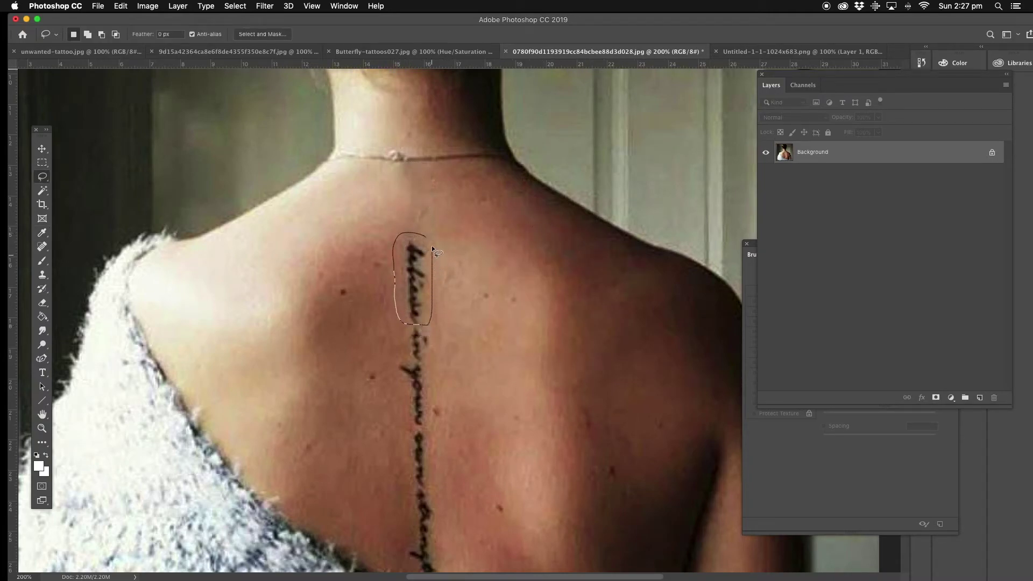
click(120, 6)
click(128, 178)
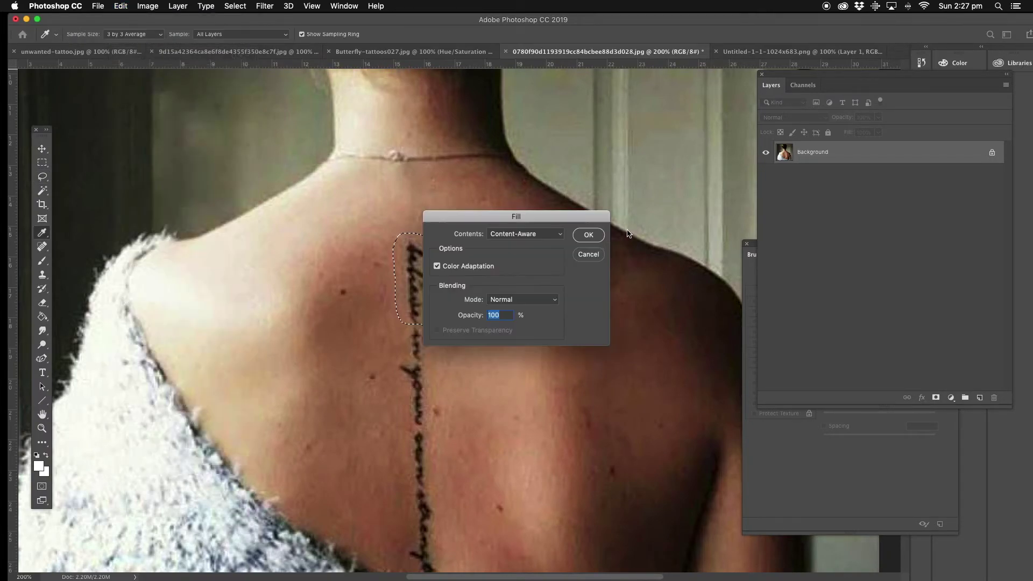
click(589, 236)
key(super+d)
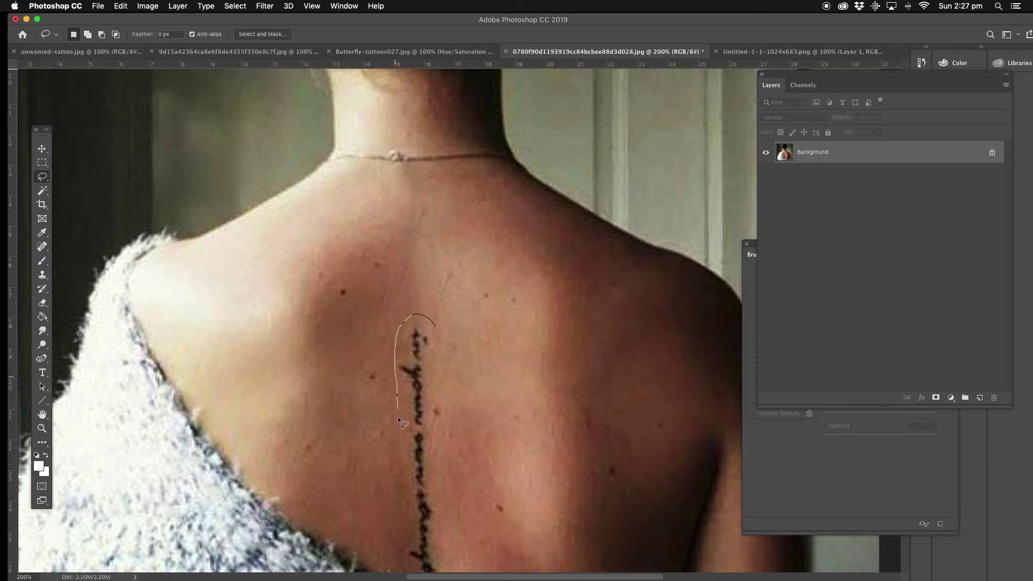
drag(437, 344, 436, 350)
click(122, 6)
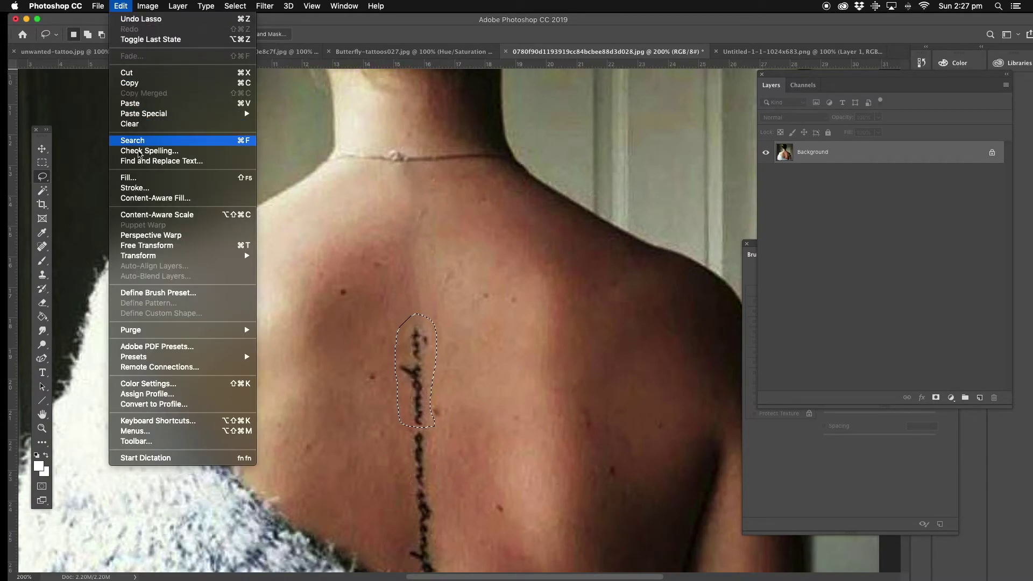
click(129, 177)
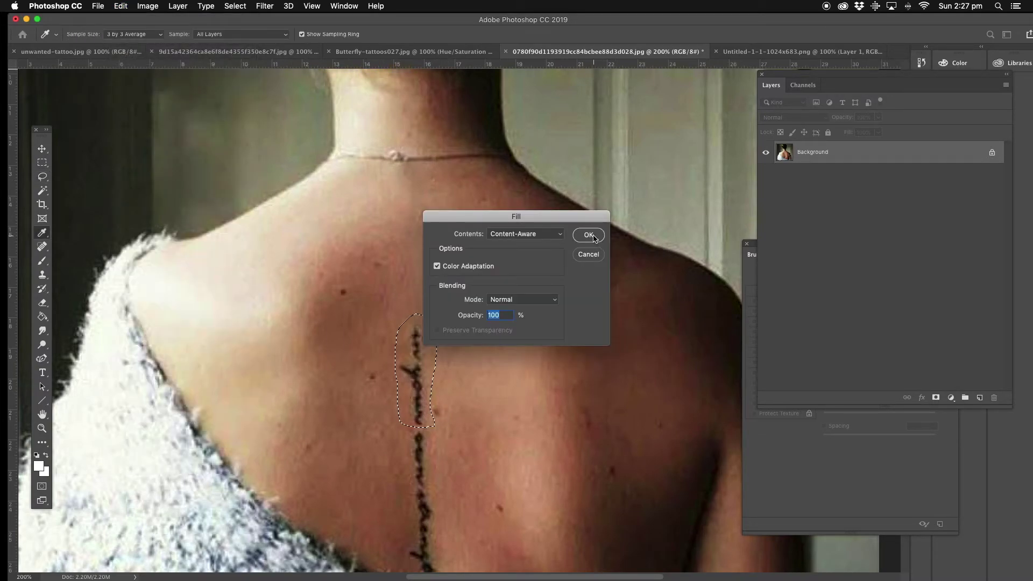
click(590, 235)
click(483, 337)
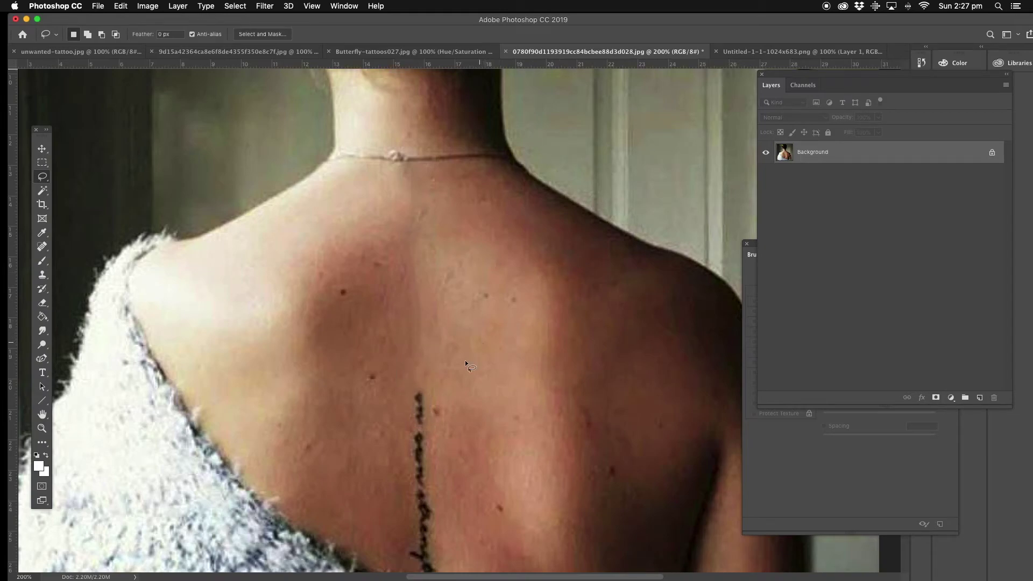
Content-aware fill another word lower on the spine, then scroll down to the rest.
drag(418, 384, 406, 418)
click(121, 6)
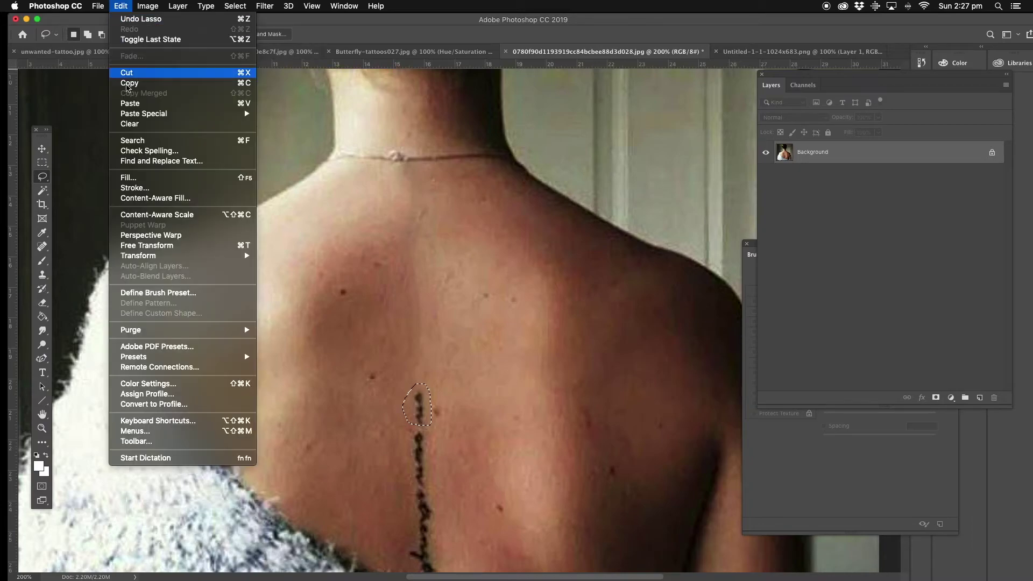
click(131, 178)
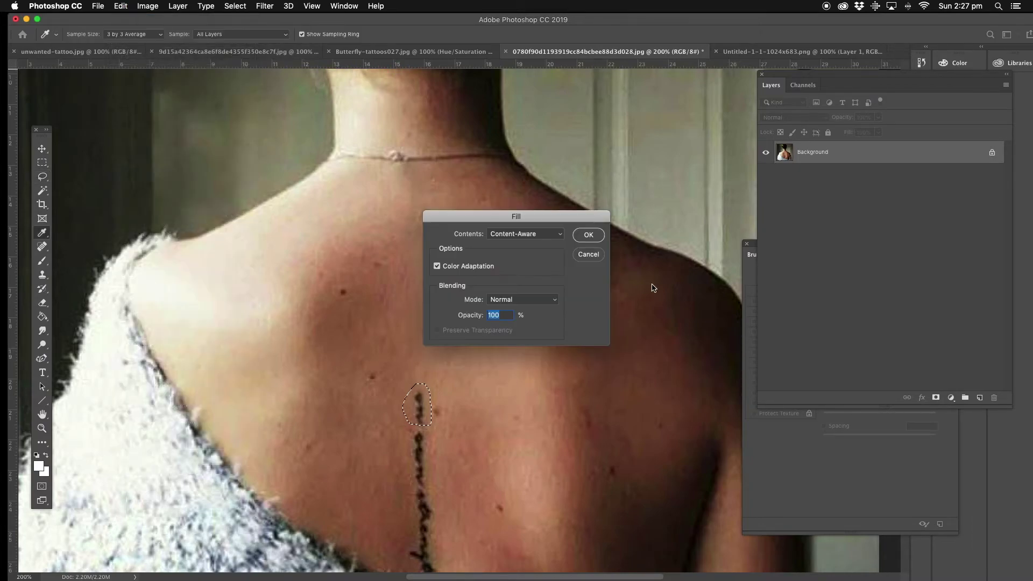
click(589, 235)
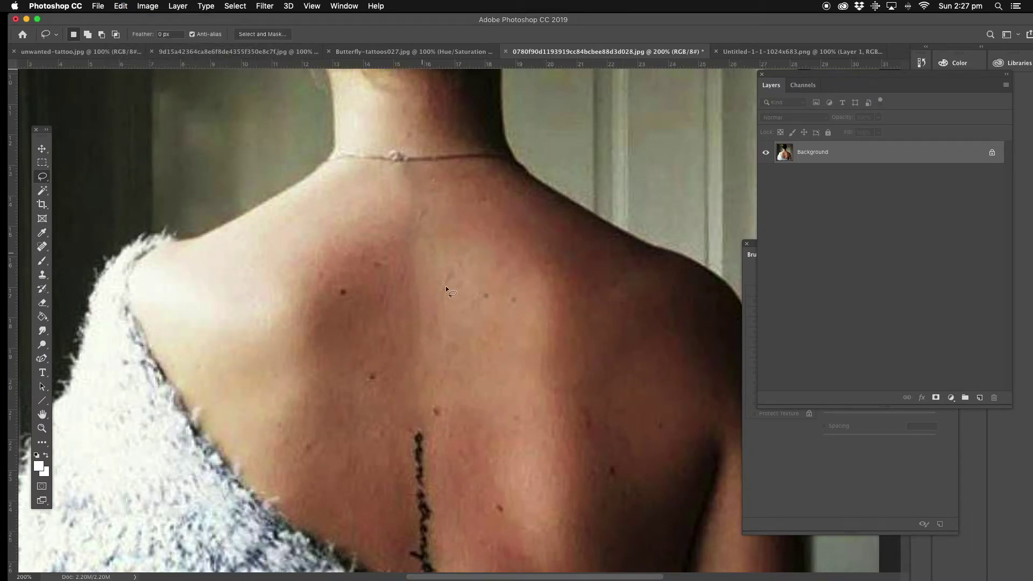
scroll(472, 287, down, 5)
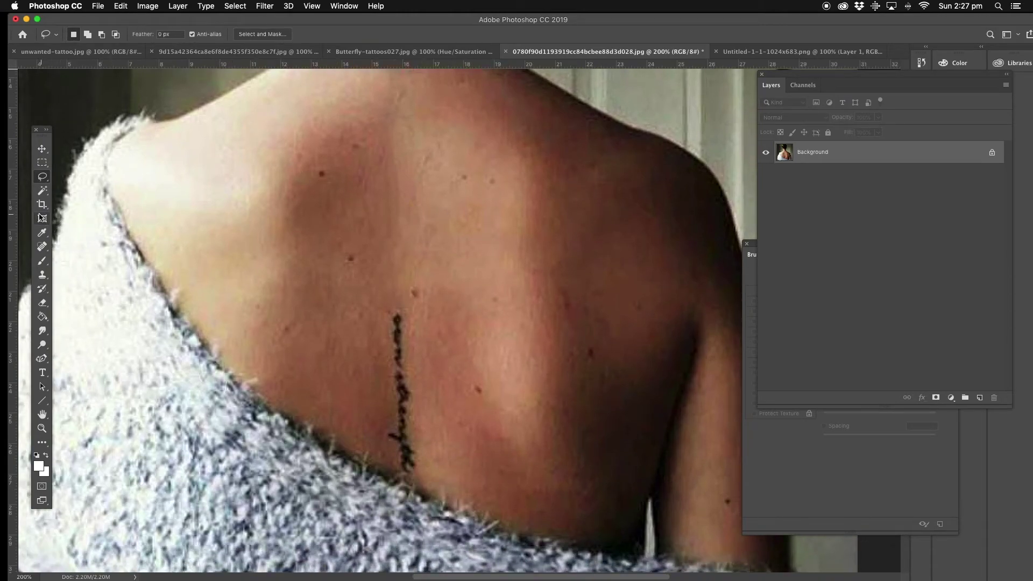
click(42, 247)
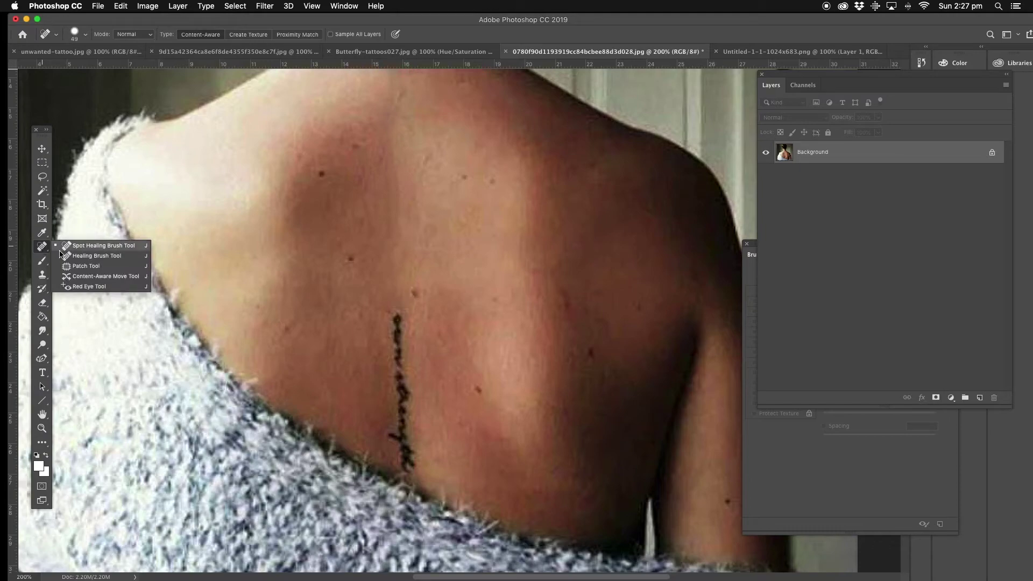
With the Content-Aware Move Tool, shift the remaining tattoo line onto clean skin twice.
click(121, 277)
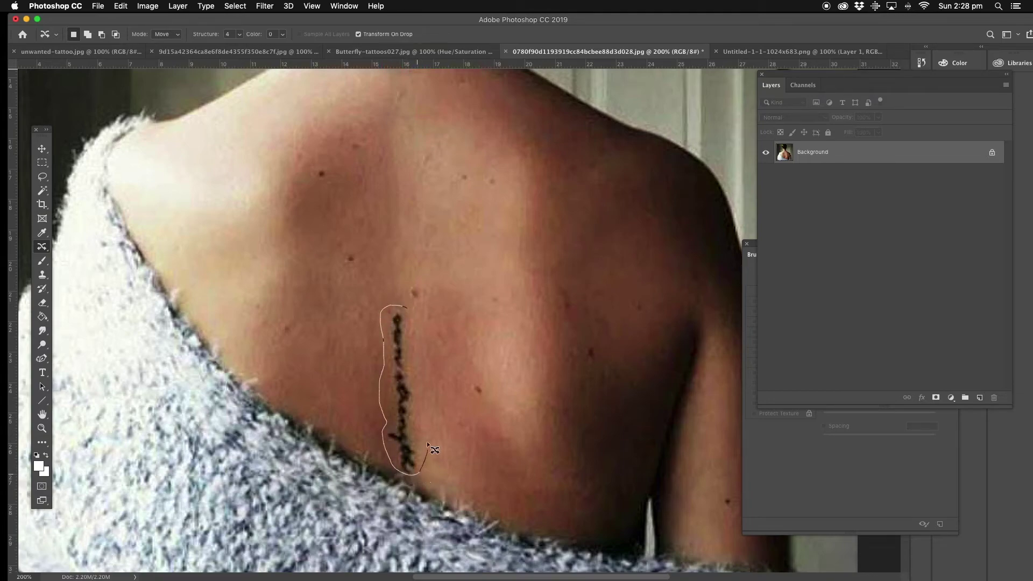
drag(420, 312, 413, 307)
drag(402, 360, 445, 366)
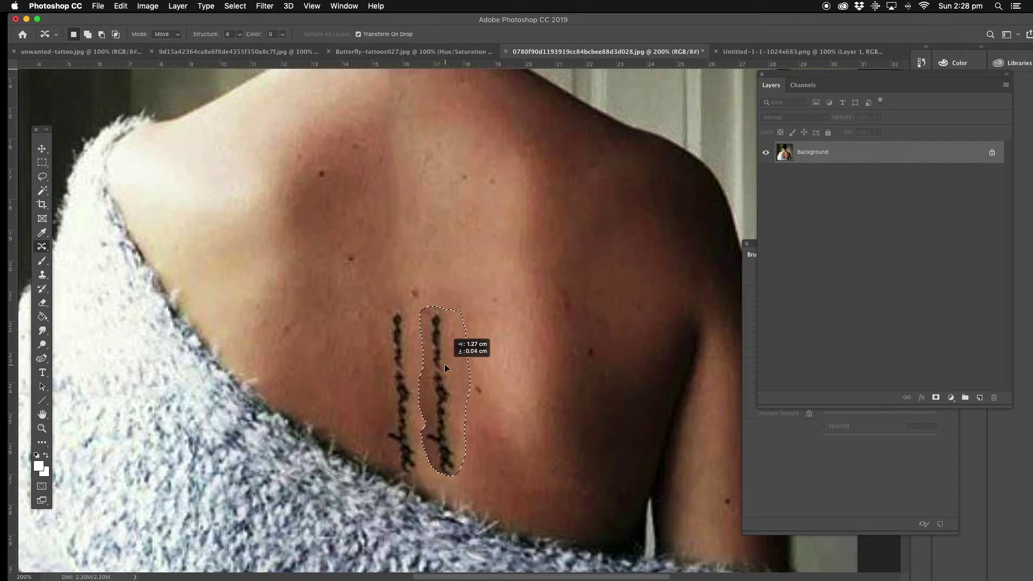
drag(445, 363, 445, 364)
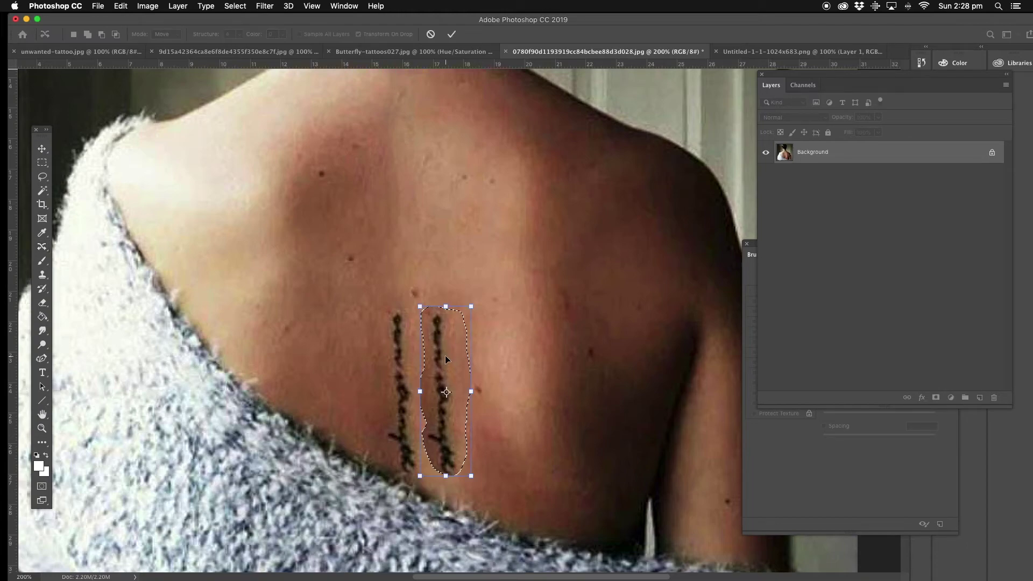
key(Return)
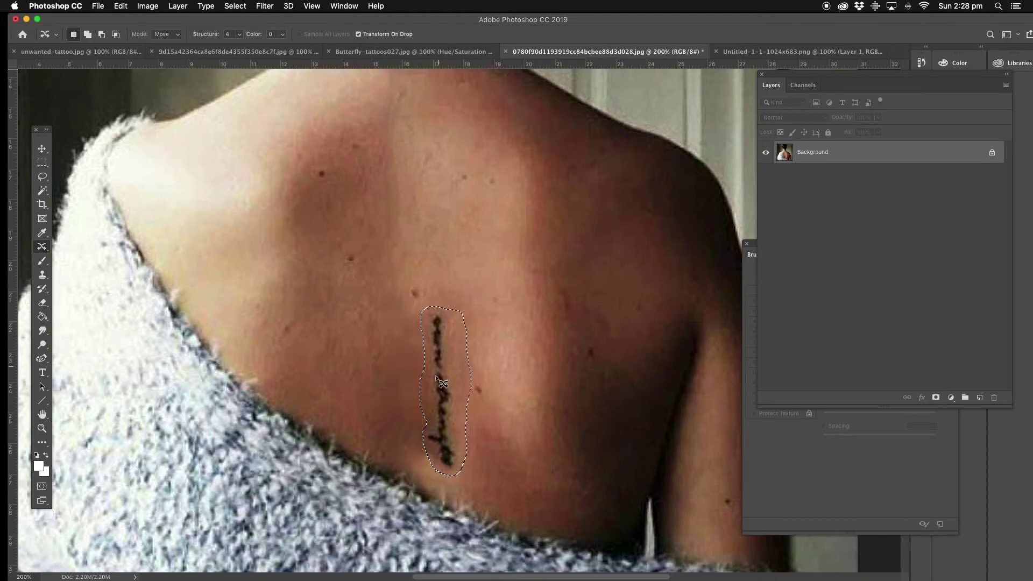
drag(459, 367, 515, 341)
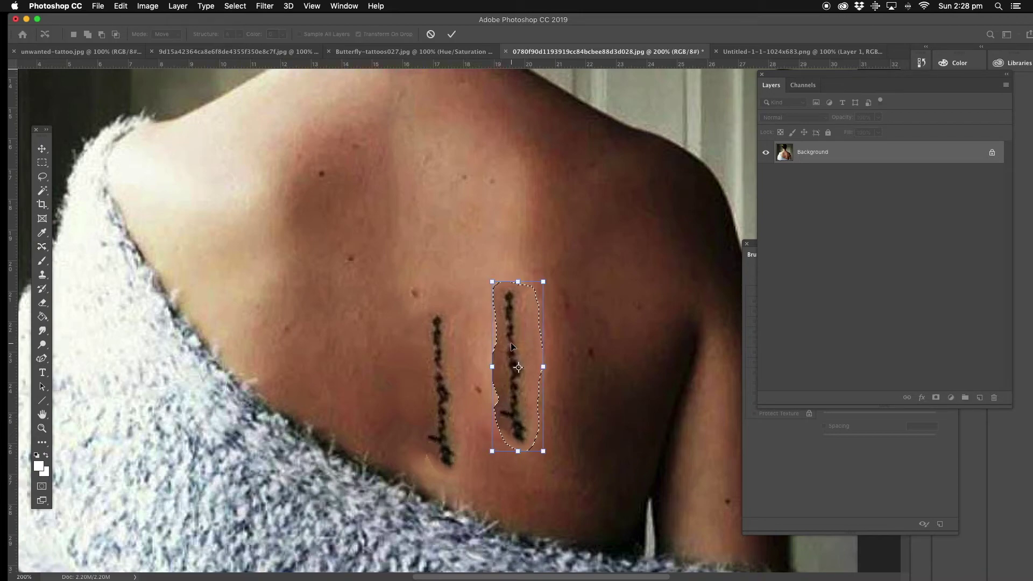
key(Return)
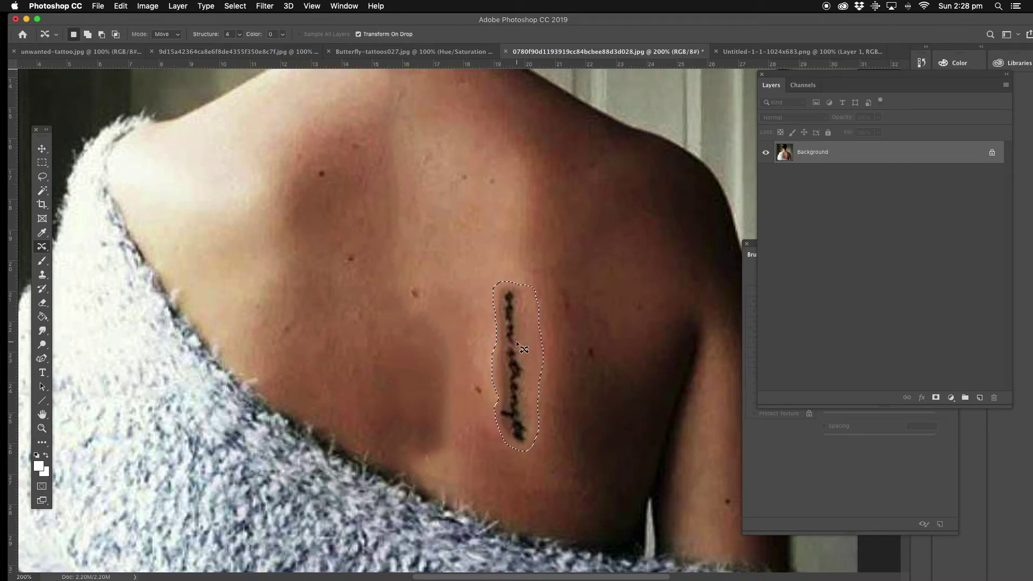
Content-aware fill the leftover tattoo area with matching skin and deselect.
click(42, 177)
click(121, 6)
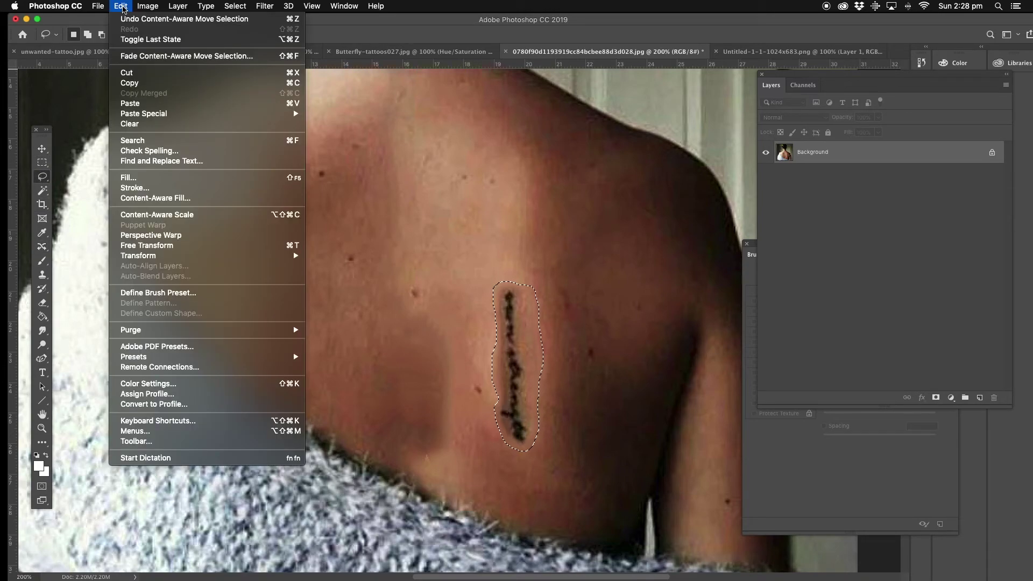
click(143, 179)
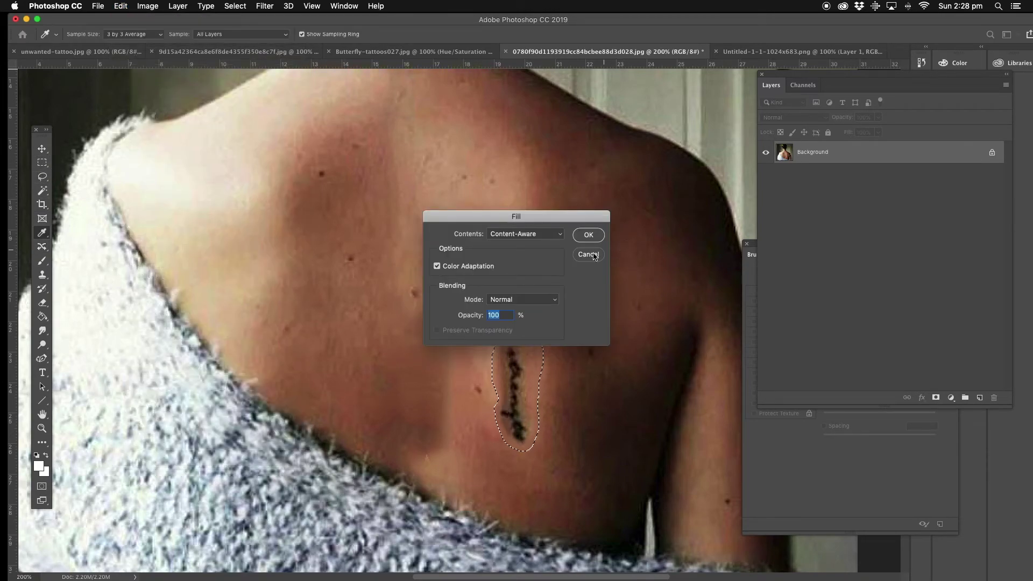
click(588, 236)
key(super+d)
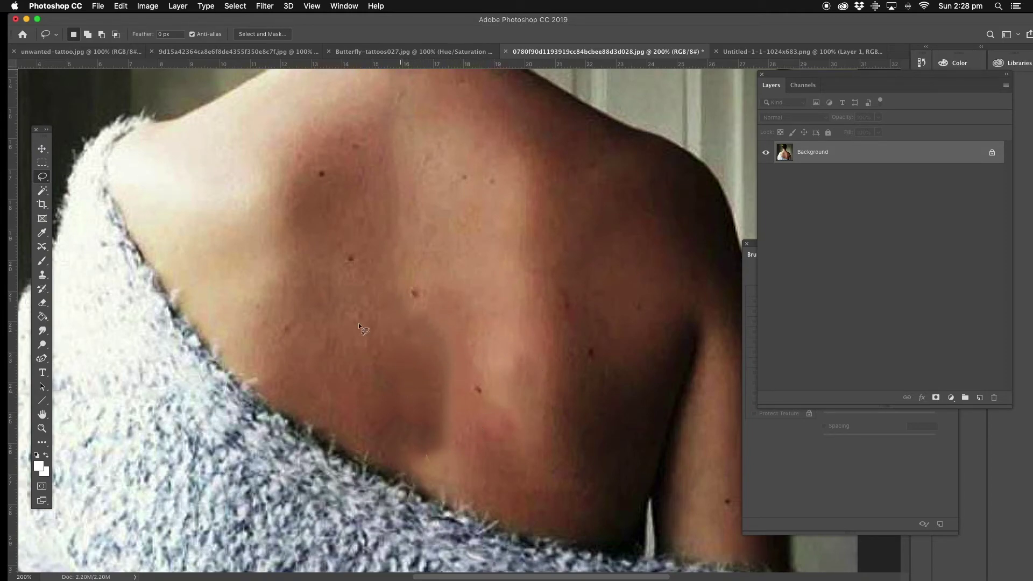
click(42, 247)
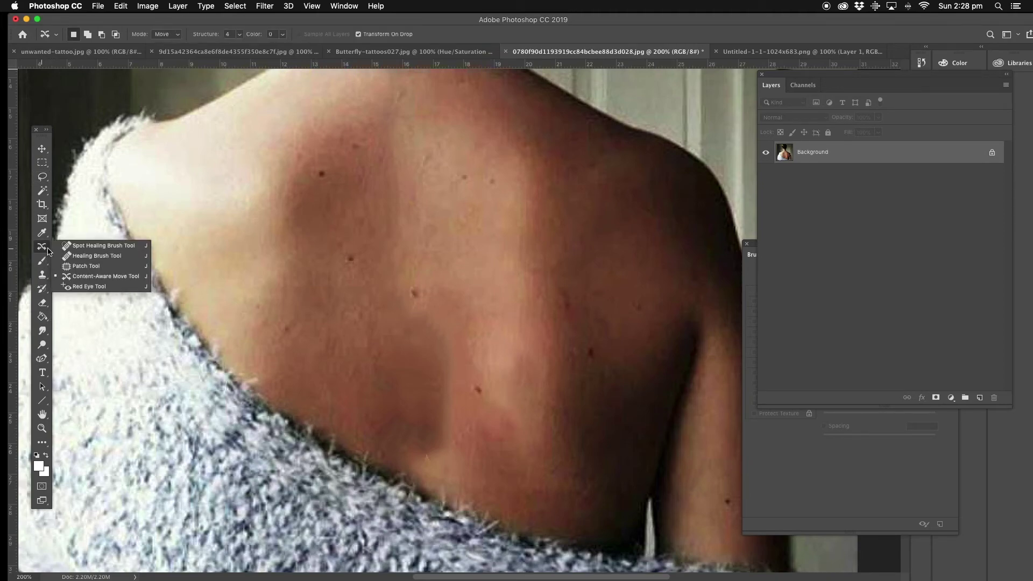
Patch the dark blotch on the lower back with clean skin from above, then deselect.
click(89, 266)
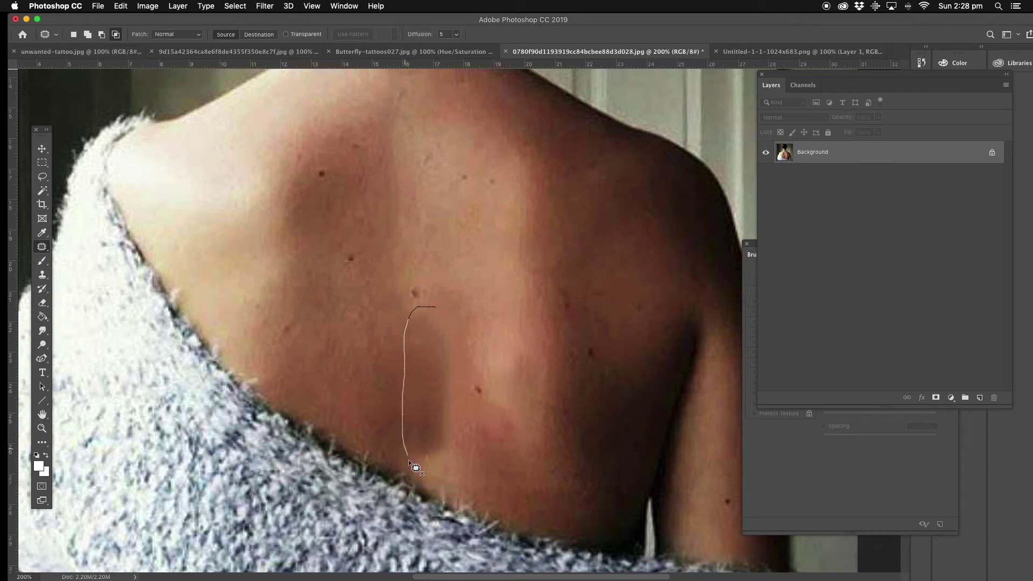
mouse_move(441, 467)
mouse_down()
mouse_move(455, 418)
mouse_move(435, 306)
mouse_up()
drag(429, 367, 416, 176)
key(cmd+d)
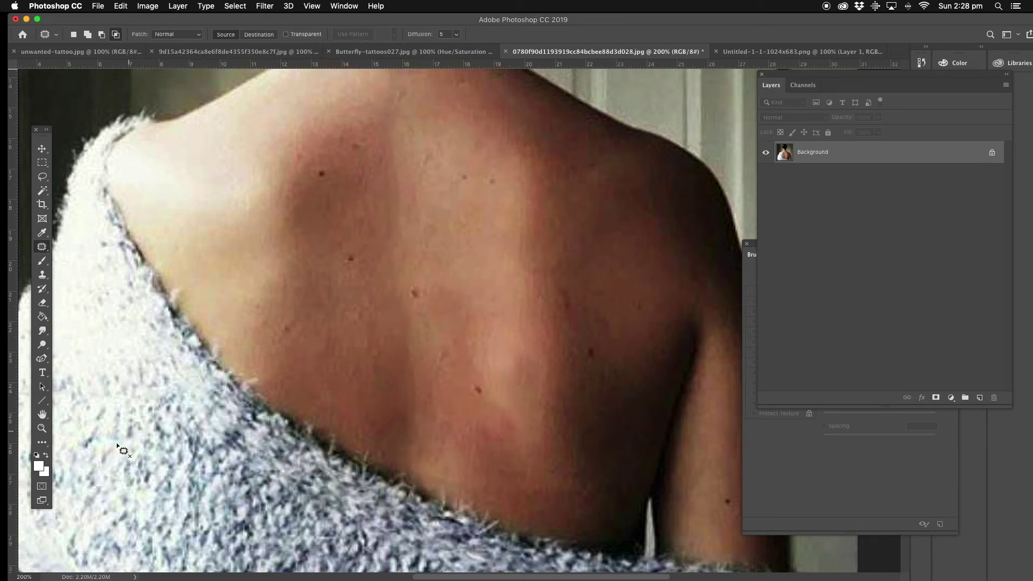
Zoom out to view the whole photo, then zoom back in on the back.
click(42, 428)
alt+click(431, 286)
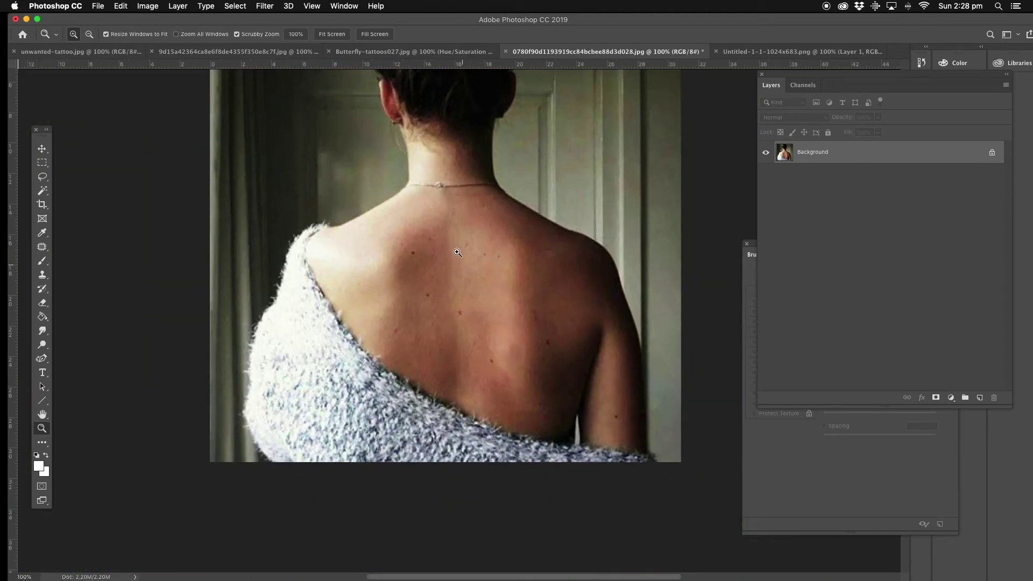
click(466, 291)
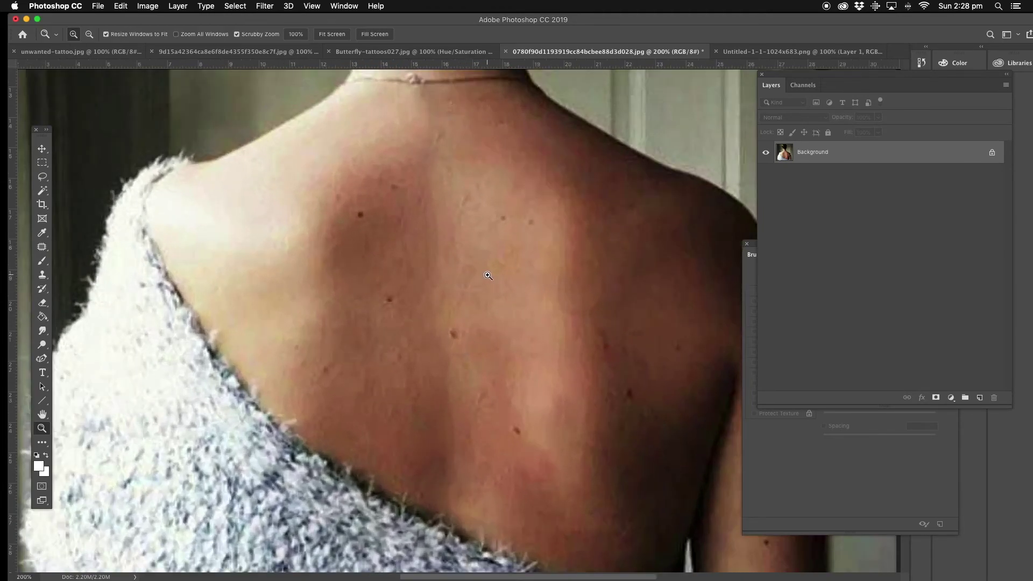
click(42, 247)
Spot-heal the dark marks on the upper back and the three streaks on the lower back.
click(88, 247)
mouse_move(447, 214)
mouse_down()
mouse_move(447, 264)
mouse_move(455, 247)
mouse_up()
drag(449, 198, 437, 232)
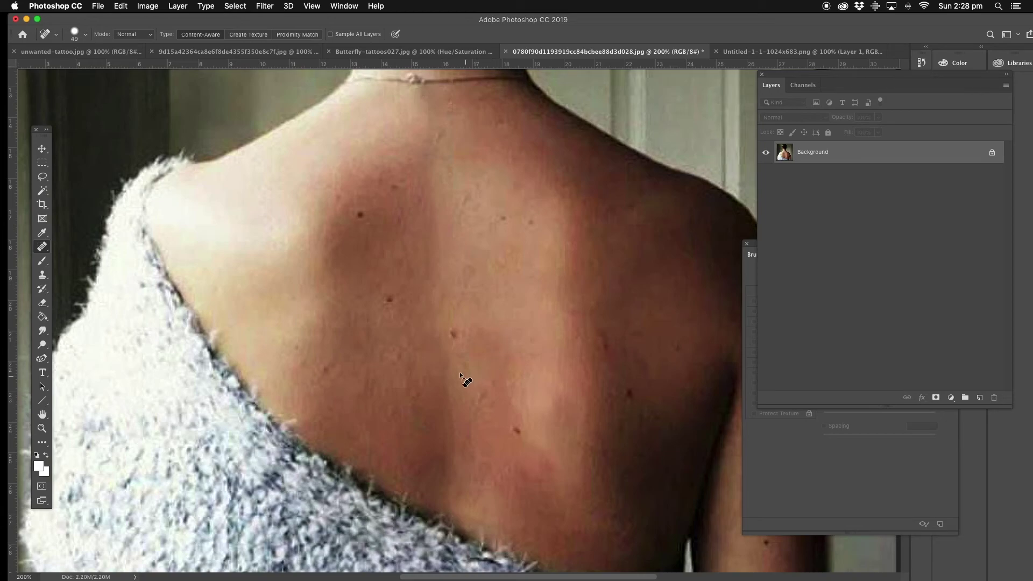
drag(451, 372, 458, 477)
drag(479, 391, 466, 451)
drag(456, 359, 460, 406)
Zoom out to see the whole photo at 100%.
click(42, 429)
key(alt)
alt+click(469, 286)
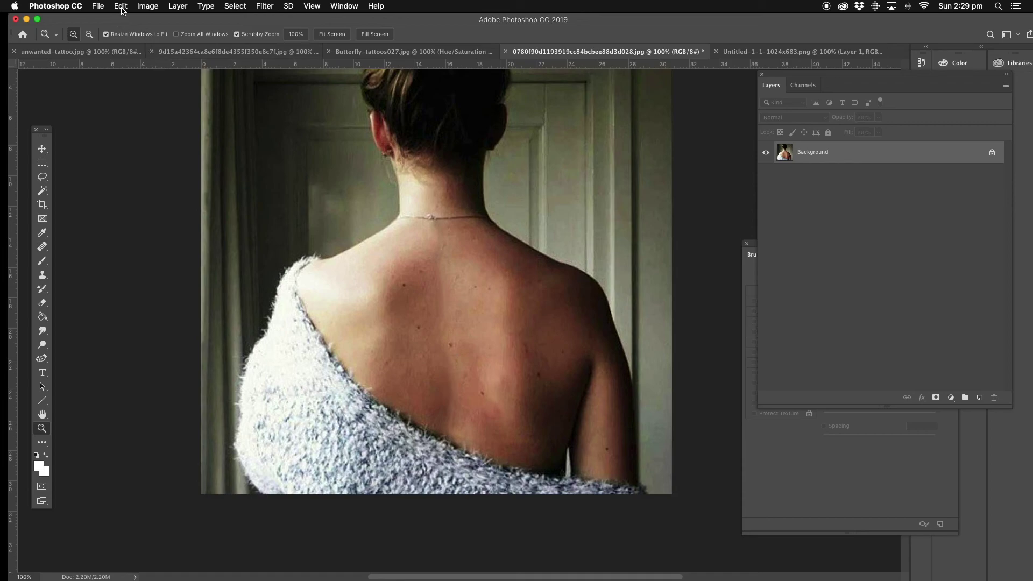
drag(42, 177, 85, 176)
mouse_move(443, 276)
mouse_down()
mouse_move(385, 342)
mouse_move(495, 367)
mouse_move(425, 274)
mouse_up()
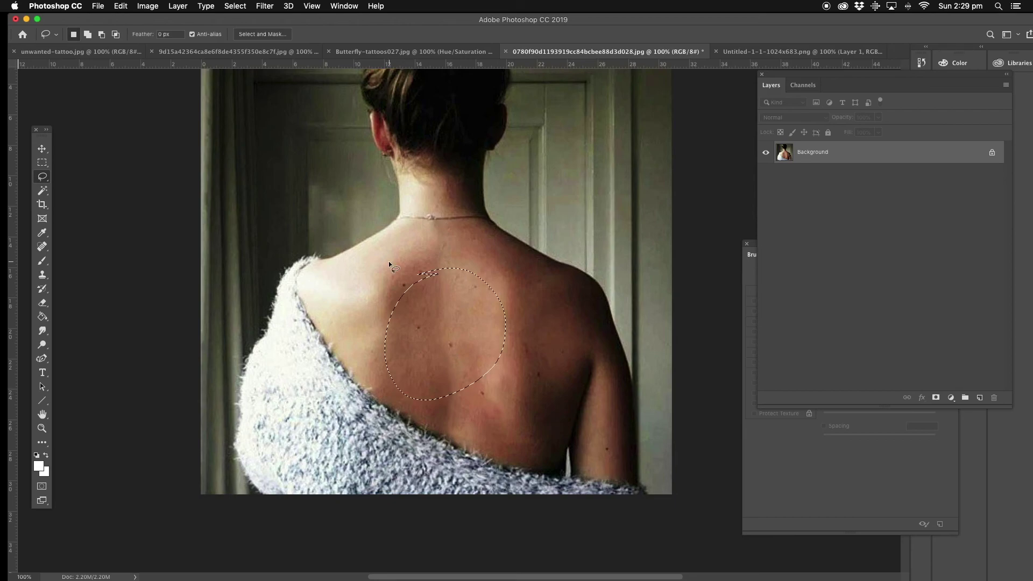
click(122, 6)
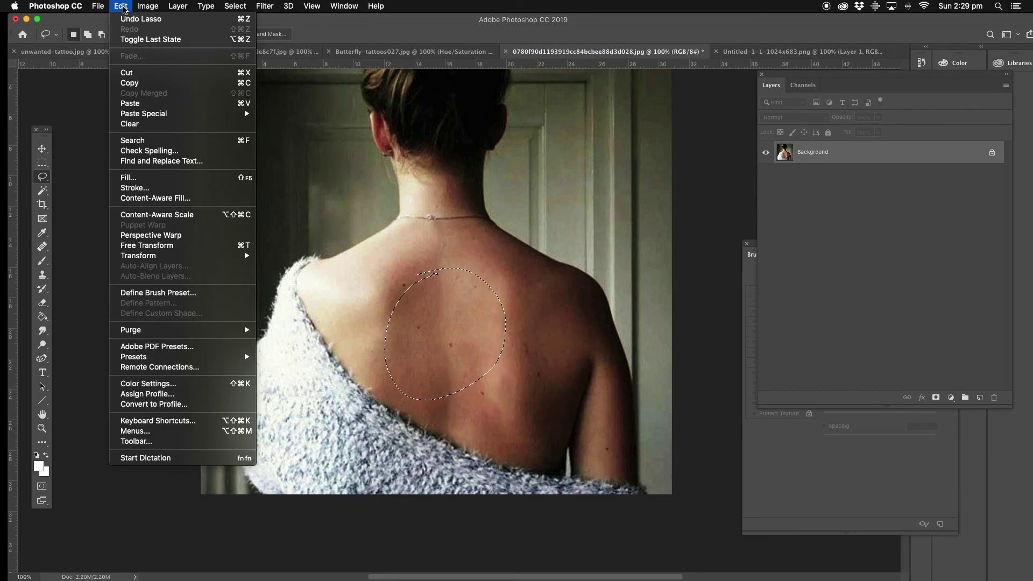
click(164, 184)
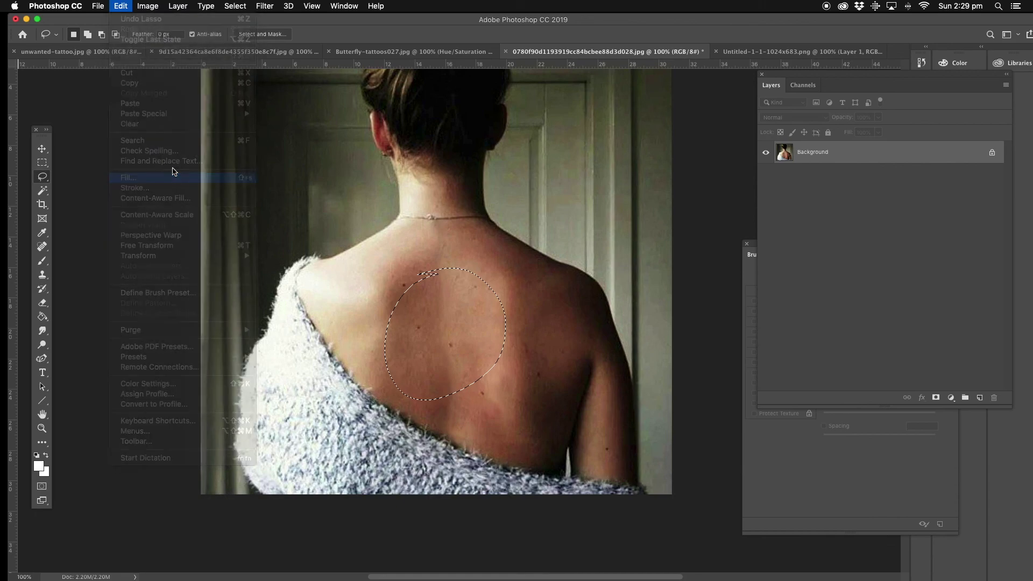
click(558, 237)
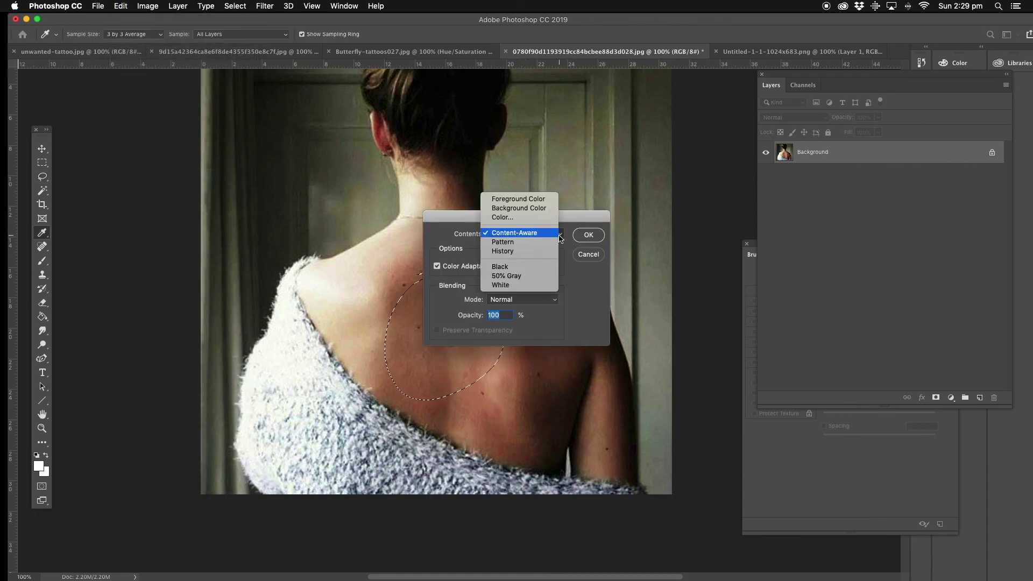
click(533, 234)
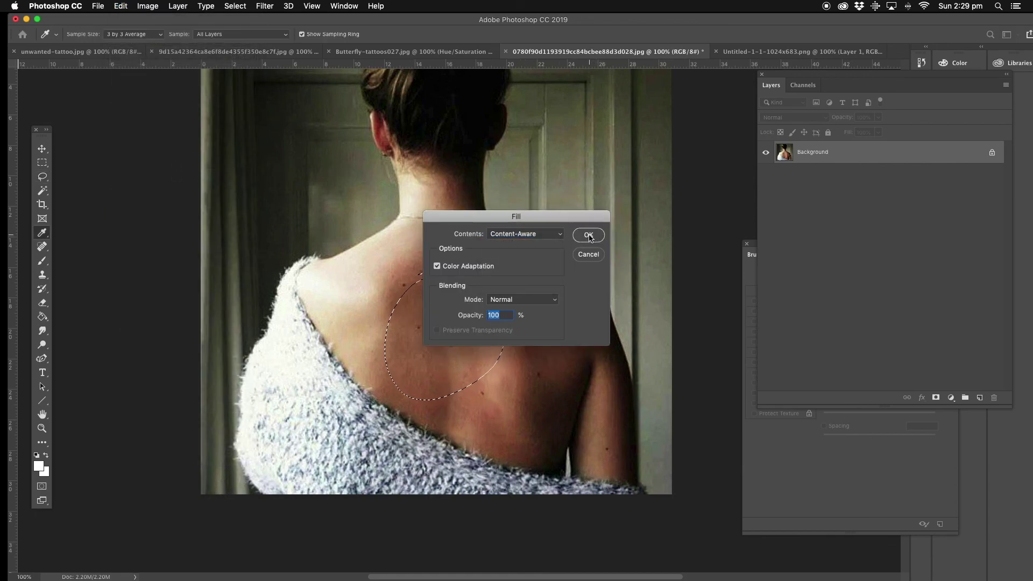
click(586, 238)
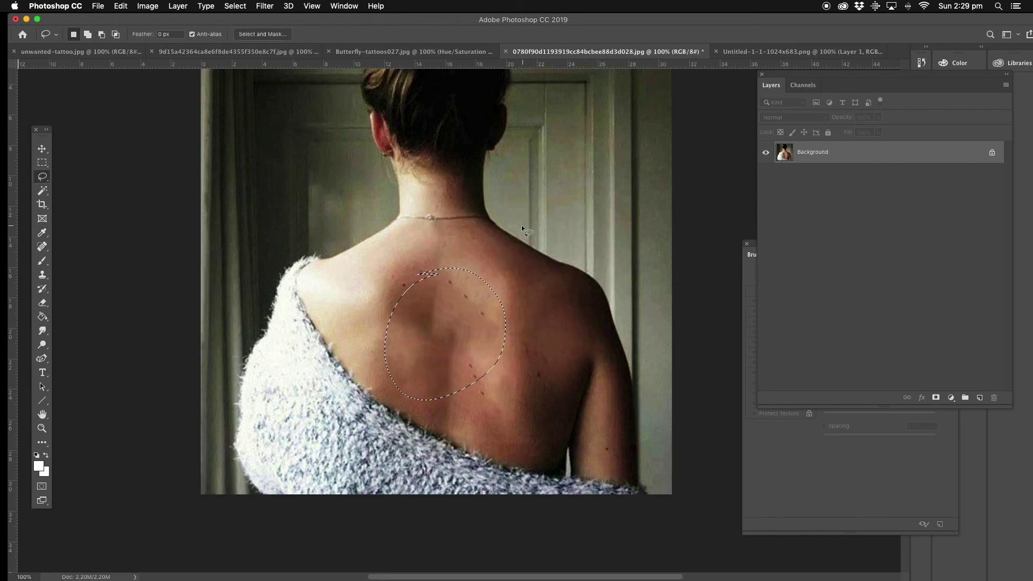
click(120, 6)
click(423, 217)
click(417, 215)
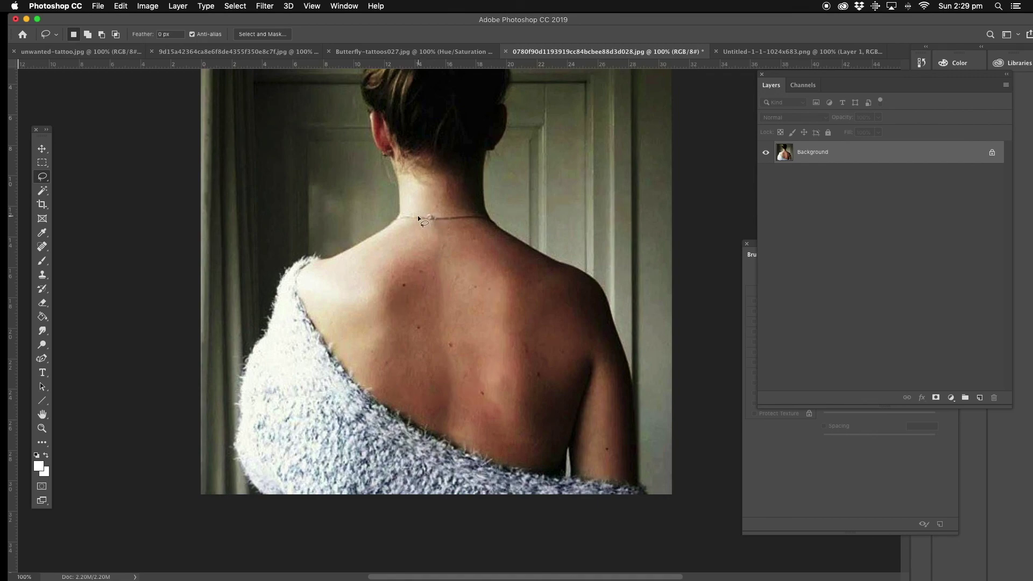